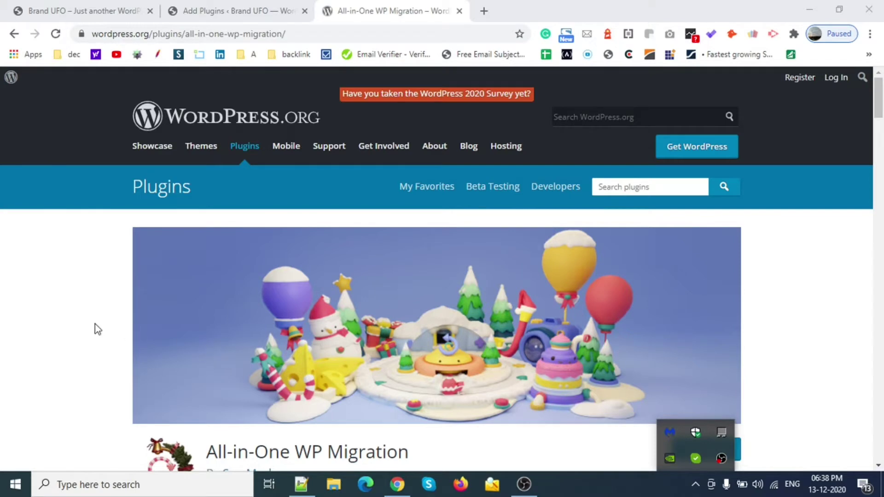
Review the All-in-One WP Migration directory page, then return to the Add Plugins results showing it Active
scroll(94, 328, down, 4)
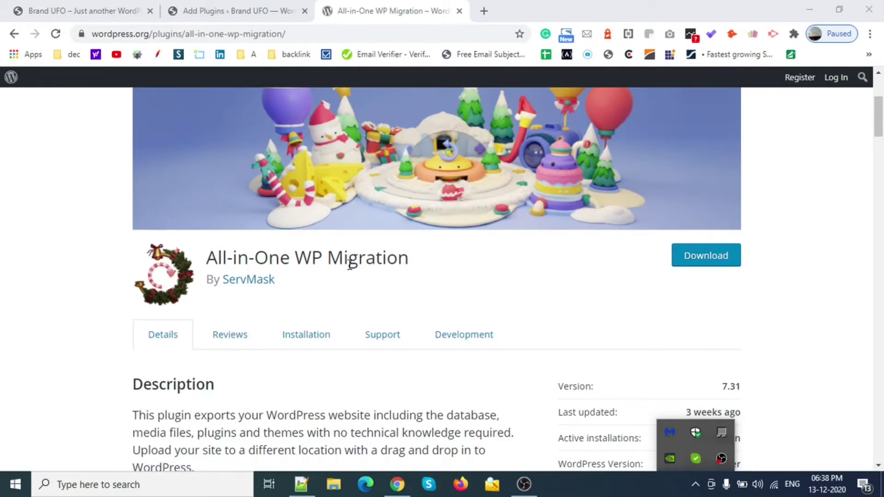
click(208, 11)
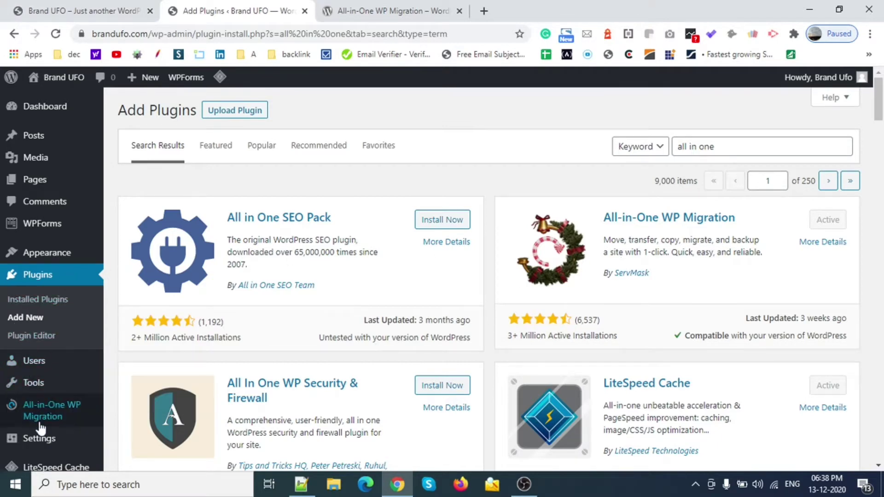
Go from All-in-One WP Migration's Export page to its Import page and select the 128 MB upload limit
mouse_move(46, 417)
click(124, 397)
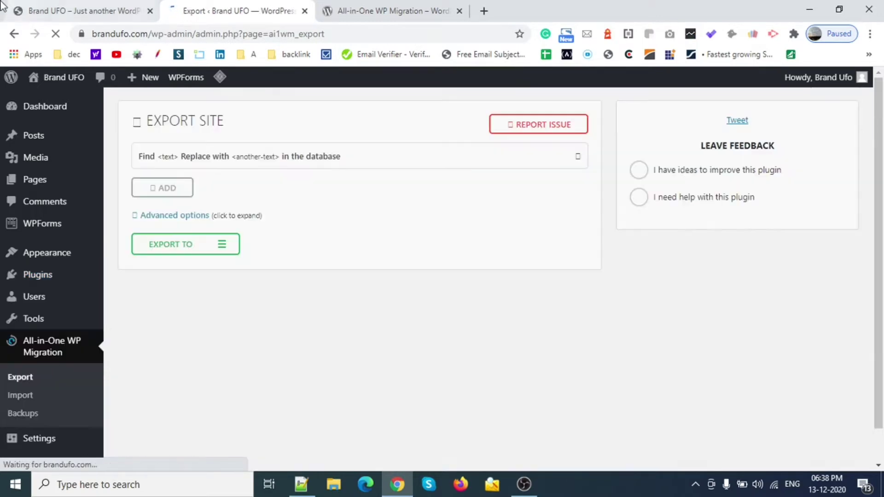
click(62, 10)
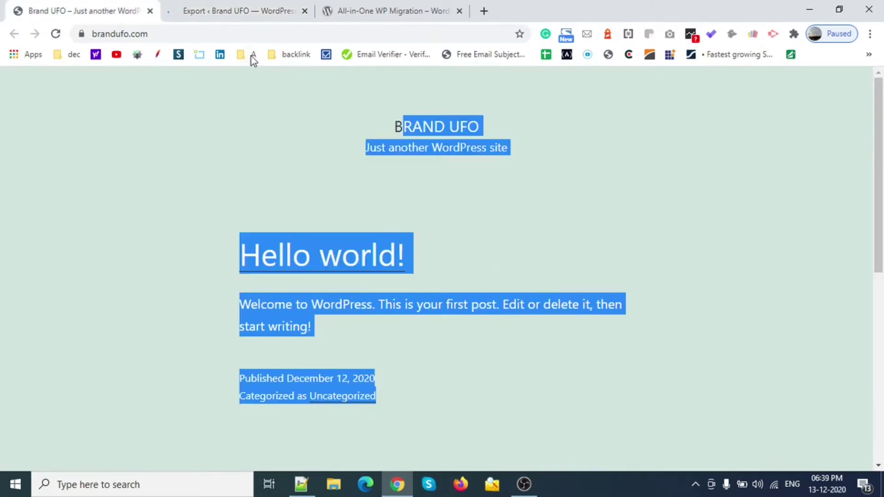
click(233, 10)
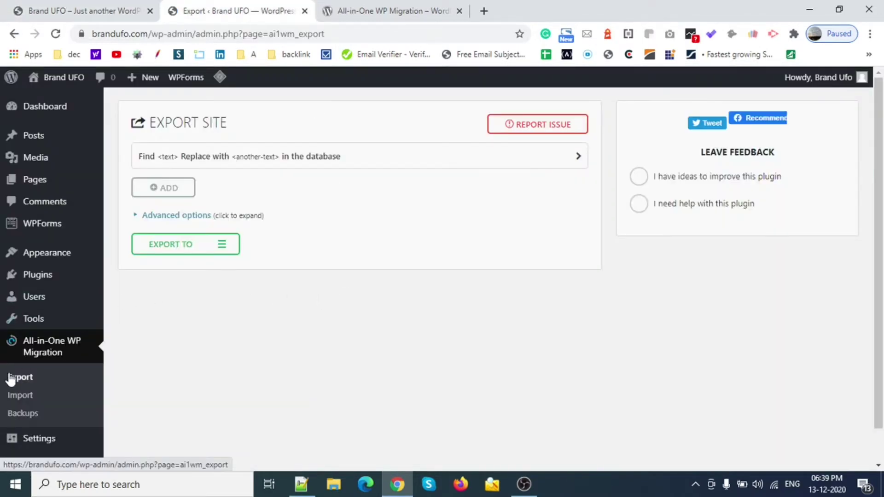
click(20, 395)
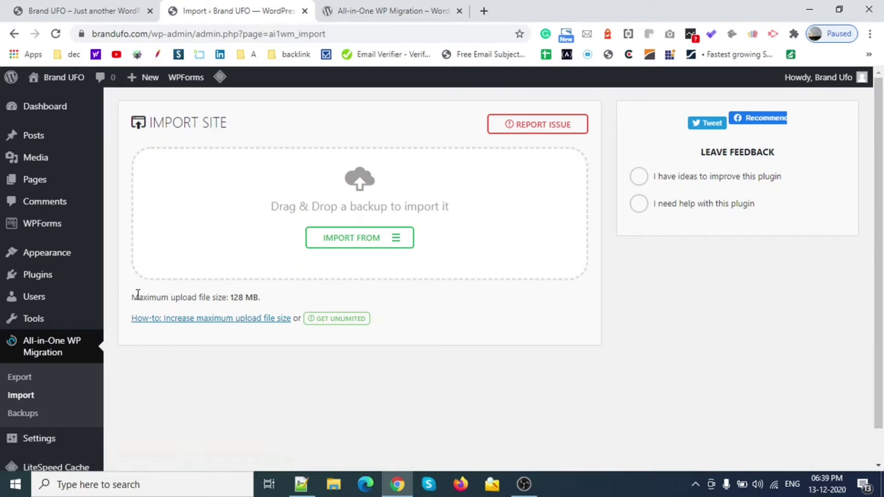
double_click(235, 297)
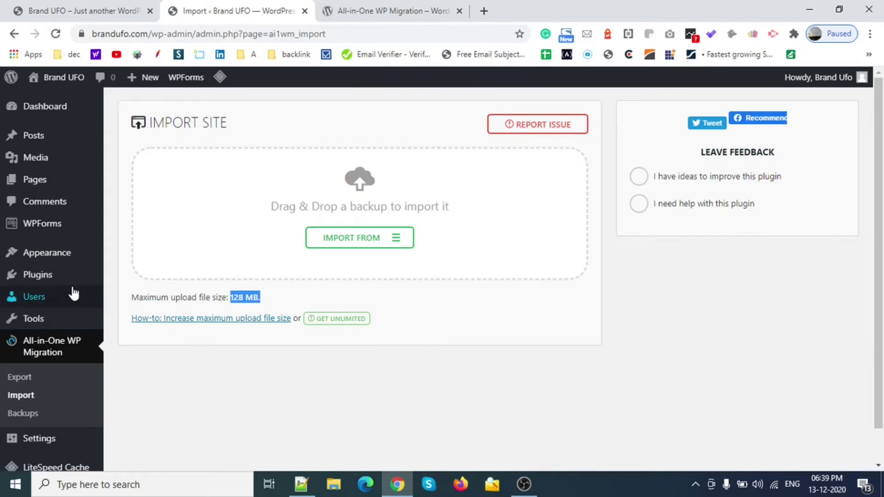
click(51, 276)
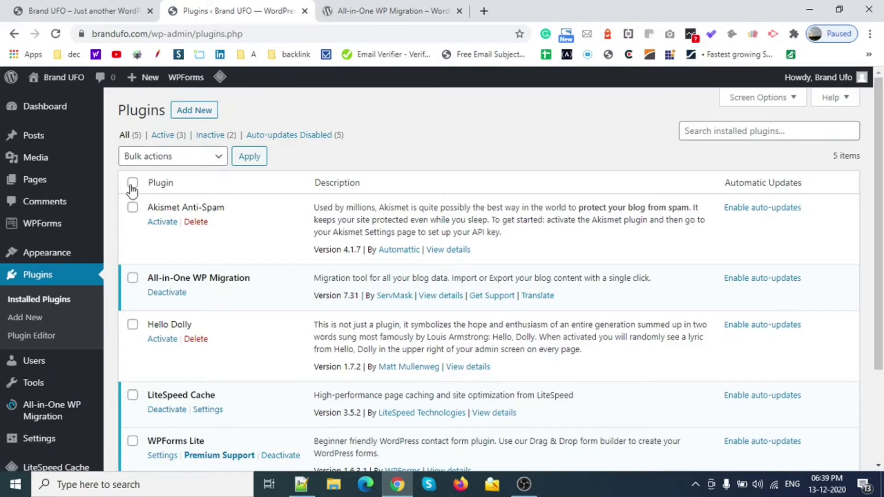
Bulk-deactivate every installed plugin
click(132, 185)
click(200, 159)
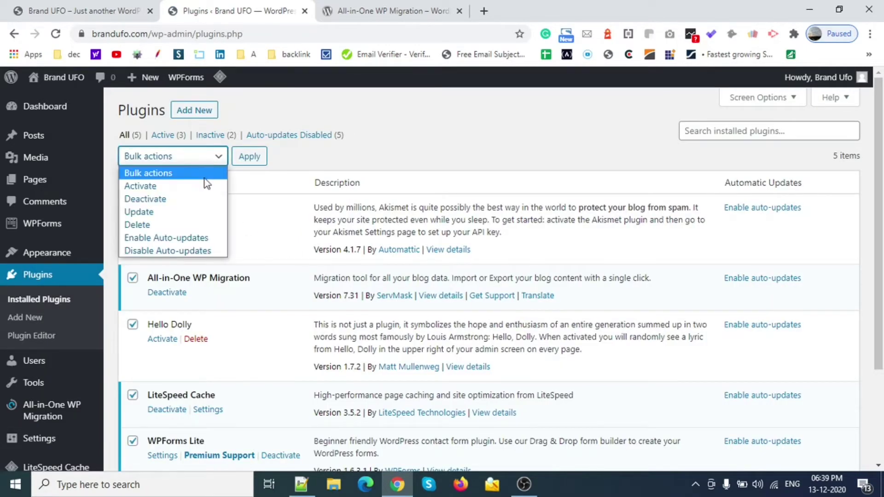
click(156, 199)
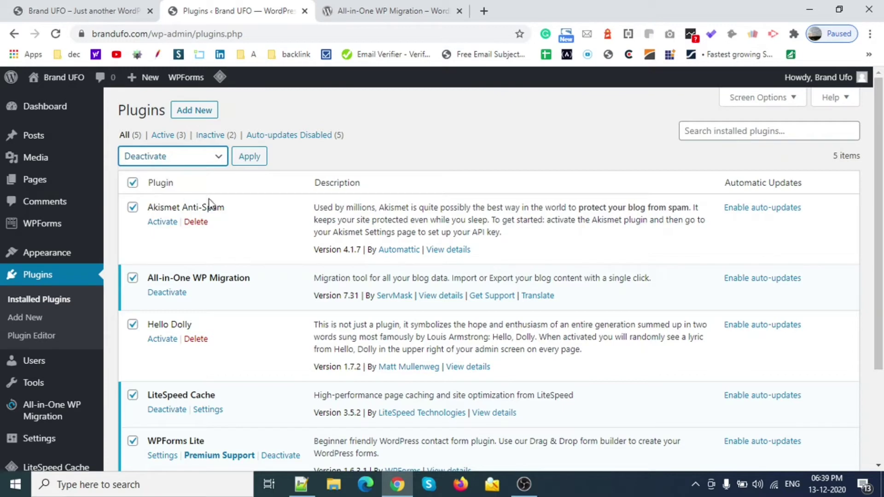
click(250, 159)
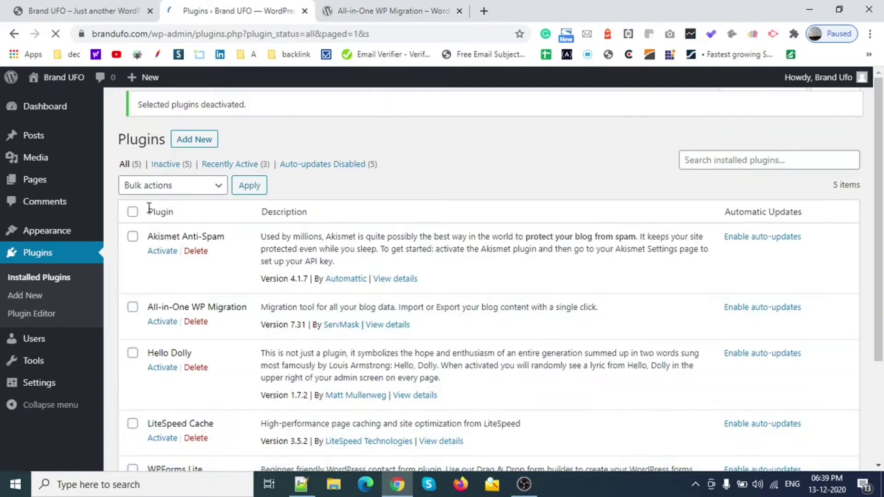
Delete All-in-One WP Migration and its data, leaving 4 inactive plugins
click(184, 197)
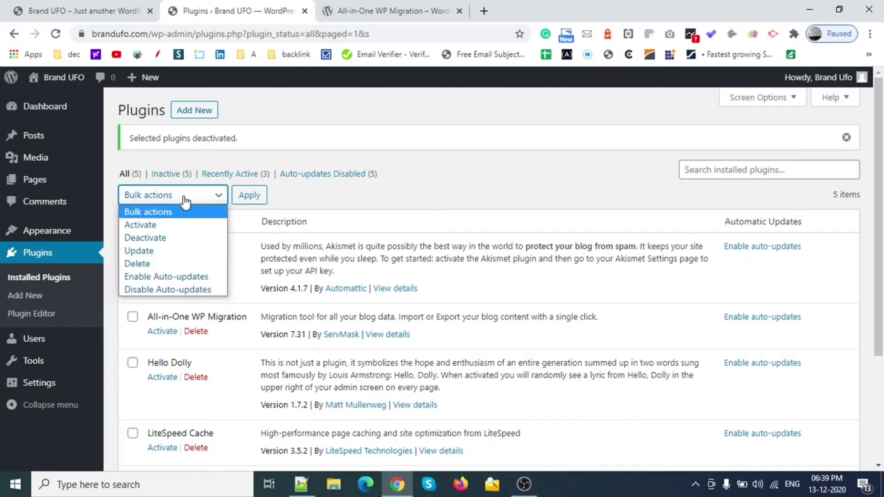
click(140, 264)
click(249, 195)
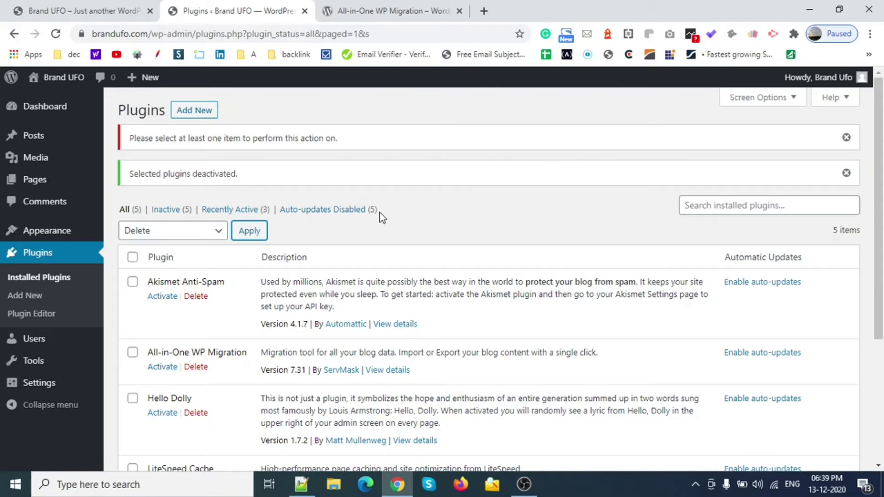
scroll(380, 213, down, 4)
scroll(380, 213, up, 4)
click(248, 176)
click(132, 259)
click(194, 232)
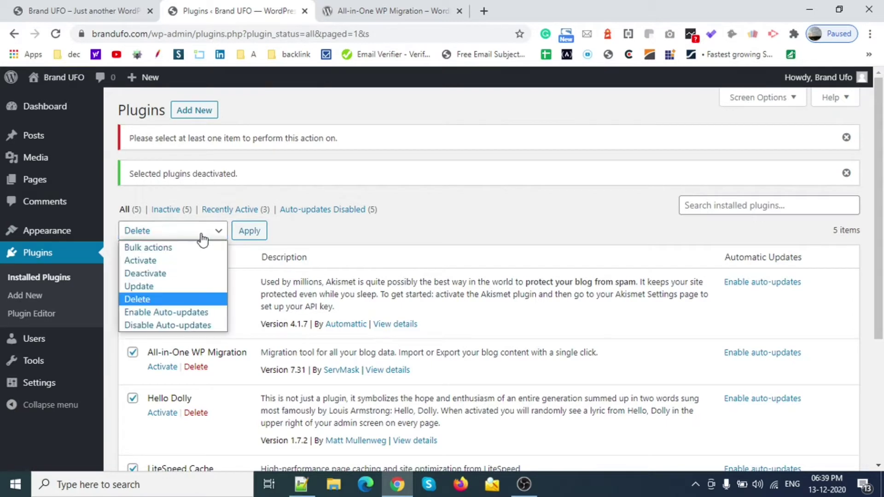
click(468, 197)
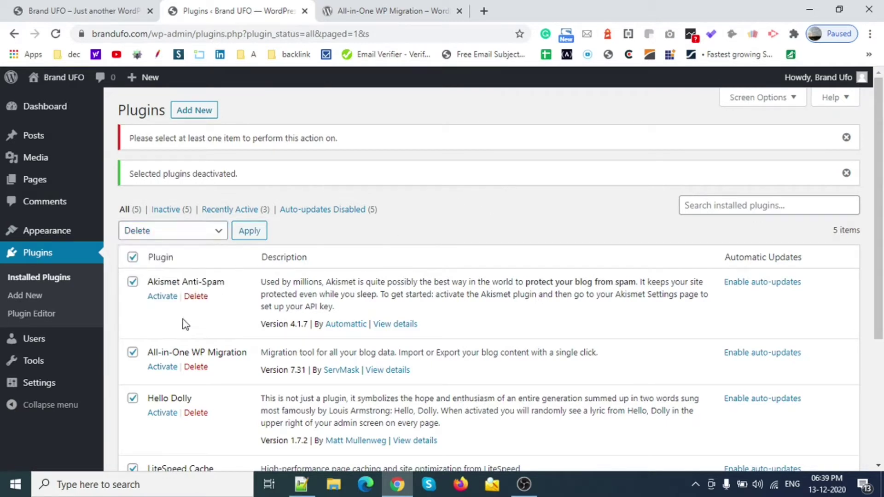
click(196, 367)
click(497, 122)
scroll(261, 311, down, 3)
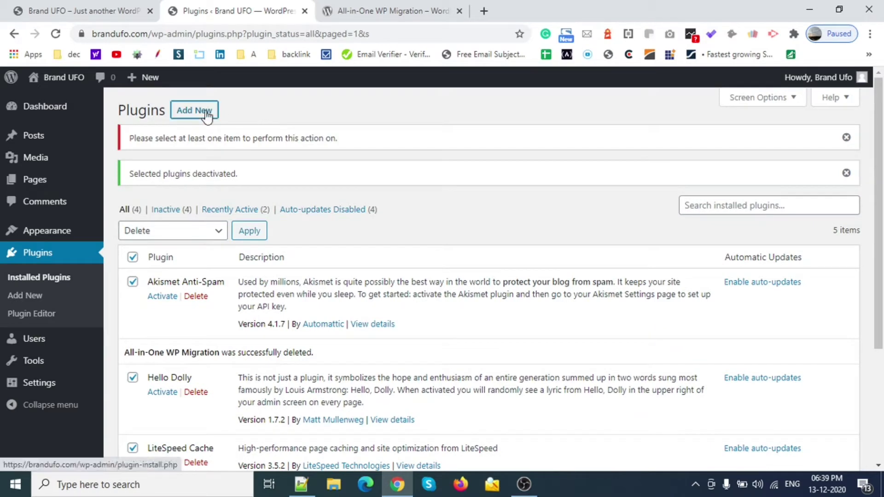
Search the plugin directory for 'wp migration', then install and activate All-in-One WP Migration 7.31
click(202, 111)
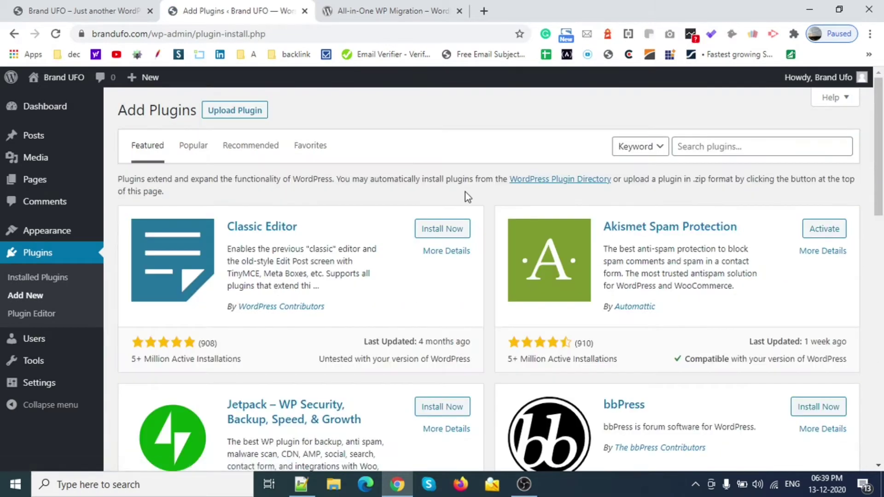
click(697, 146)
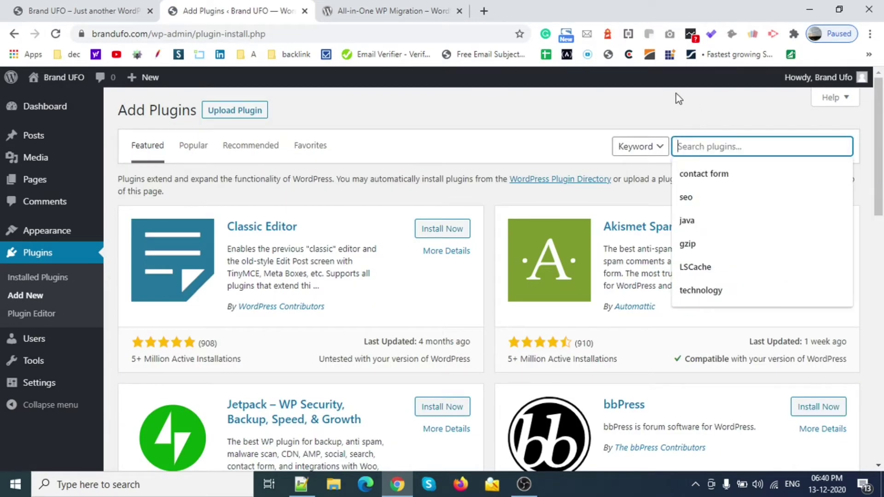
text(wp migration)
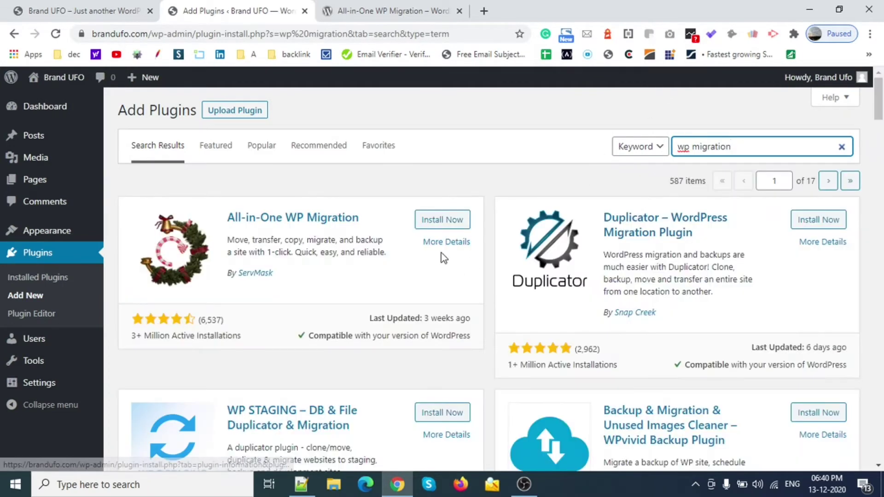
click(442, 221)
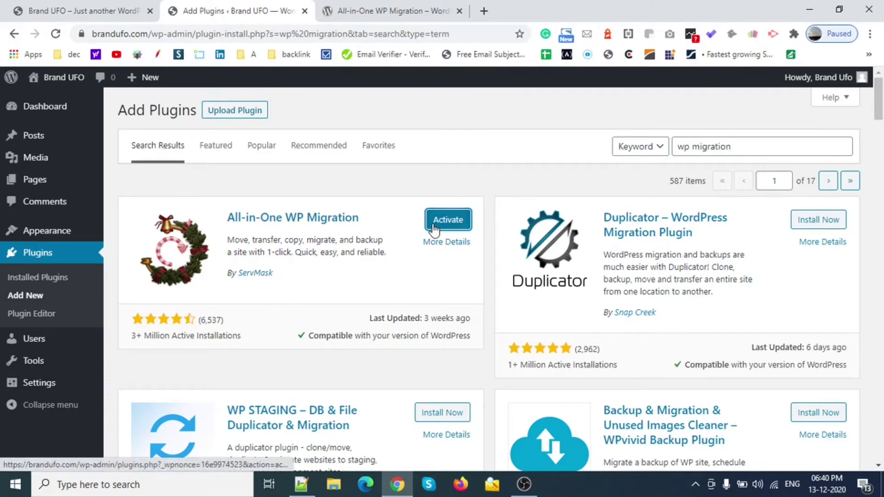
click(455, 222)
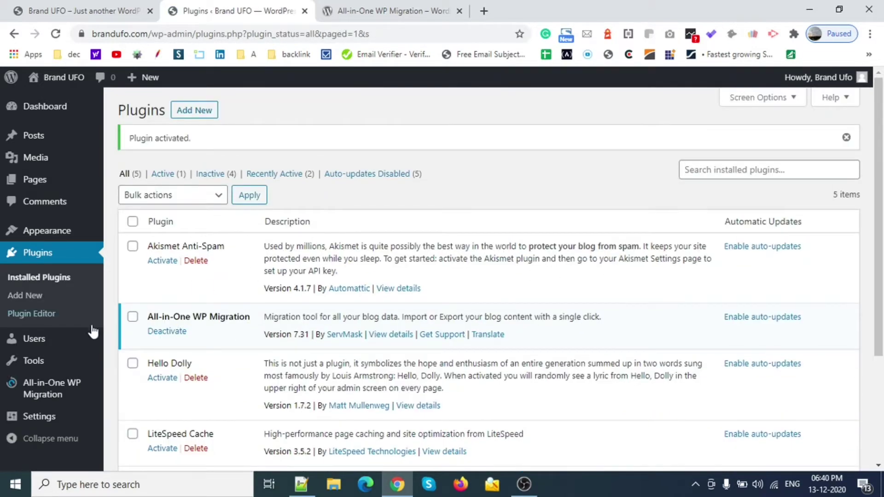
Open the reinstalled plugin's Import page and select the 'Maximum upload file size: 128 MB' text
mouse_move(42, 385)
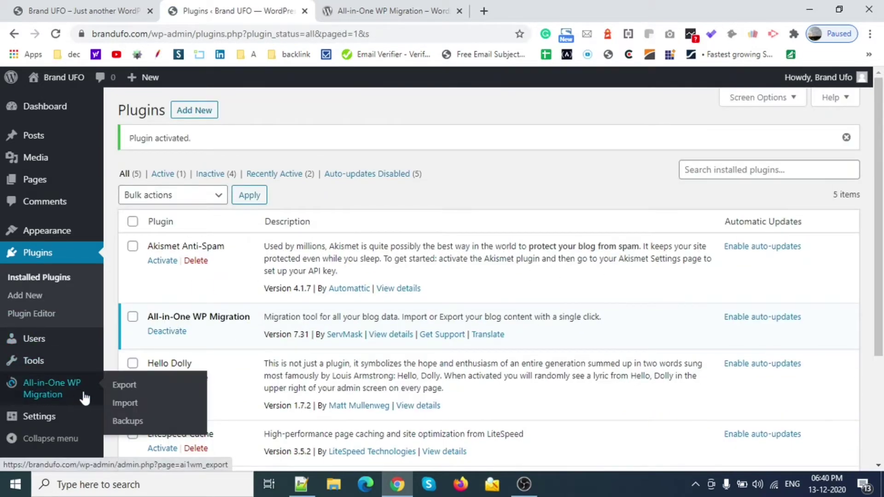
click(125, 404)
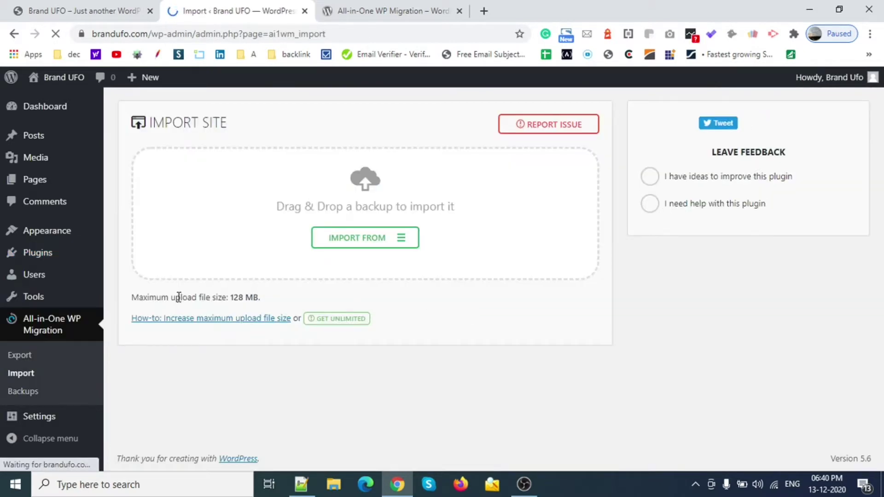
drag(198, 298, 252, 300)
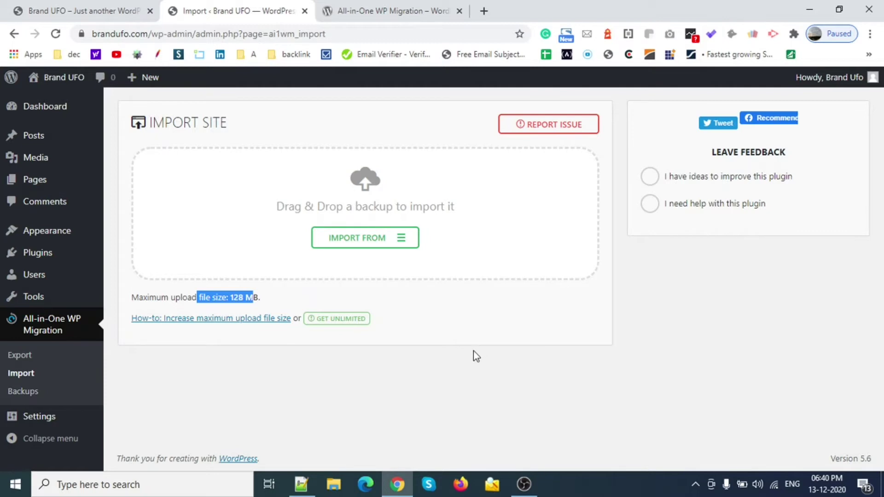
click(289, 384)
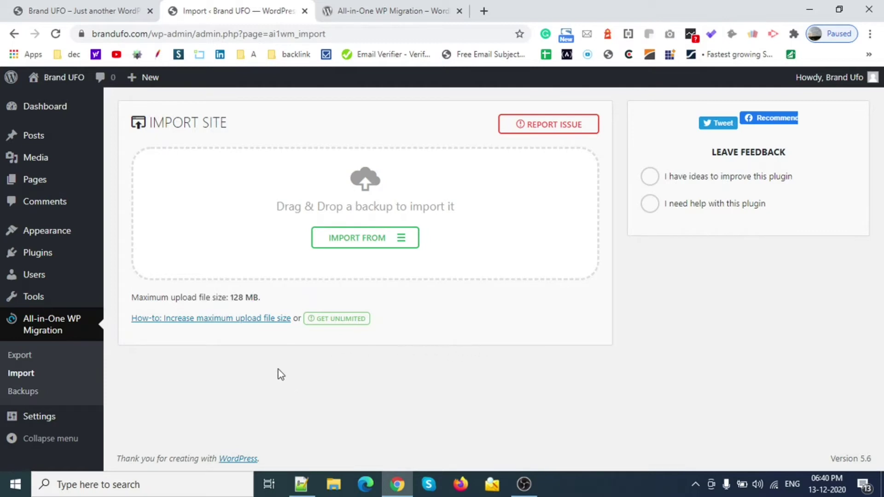
drag(129, 300, 227, 298)
key(ctrl+c)
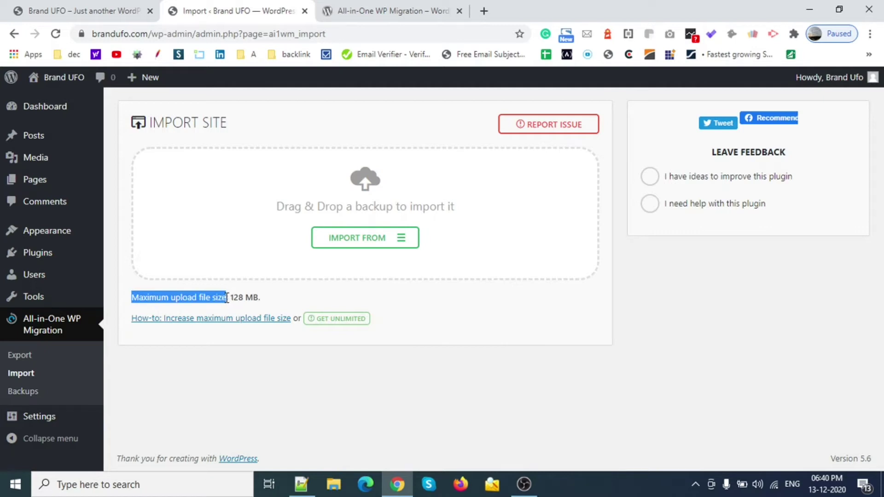
Google 'Maximum upload file size mb to tb' and open the coresumo.com article result
click(483, 10)
key(ctrl+v)
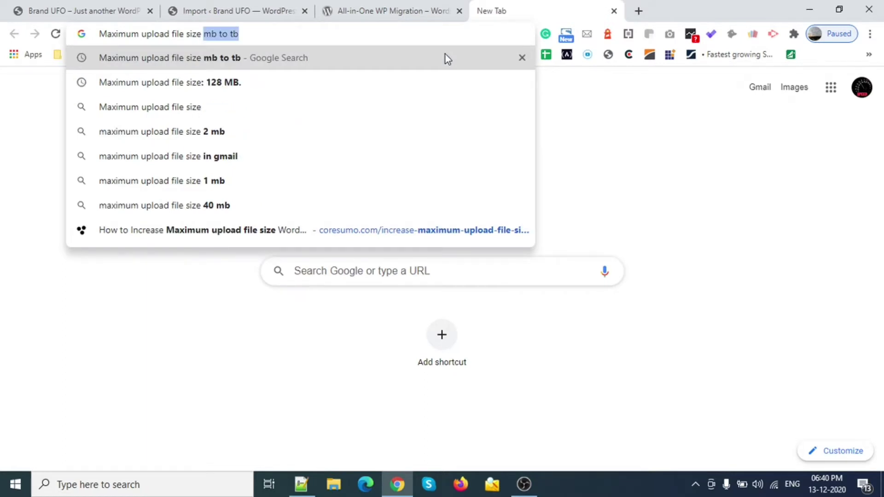
key(Right)
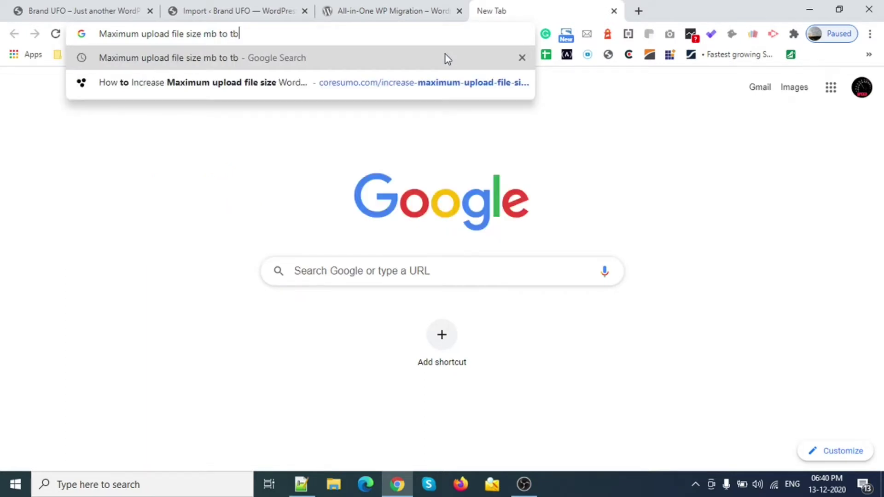
click(444, 55)
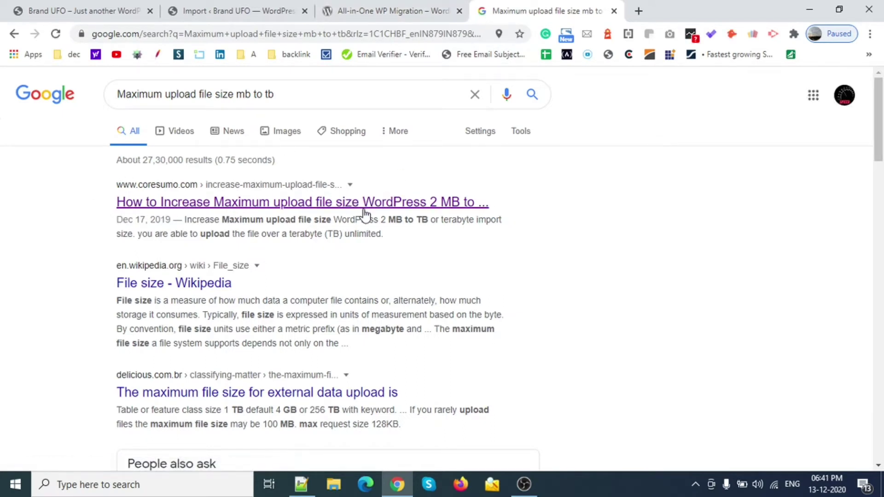
click(365, 202)
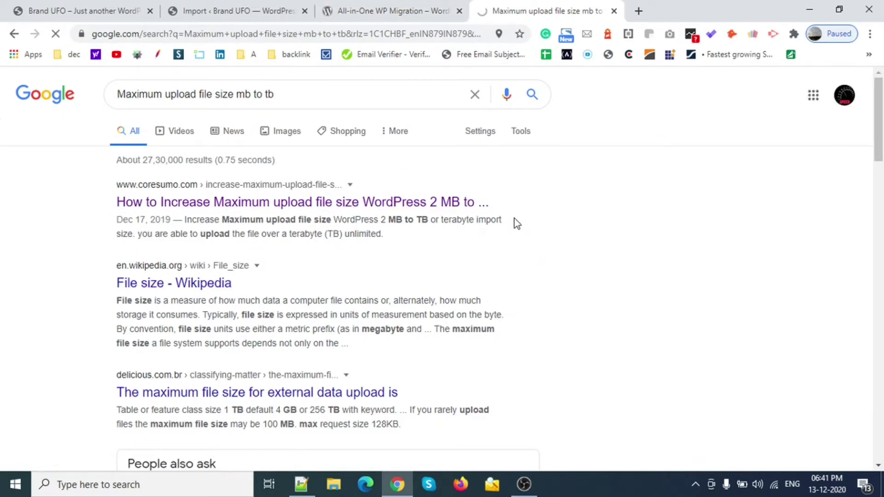
click(389, 9)
click(488, 11)
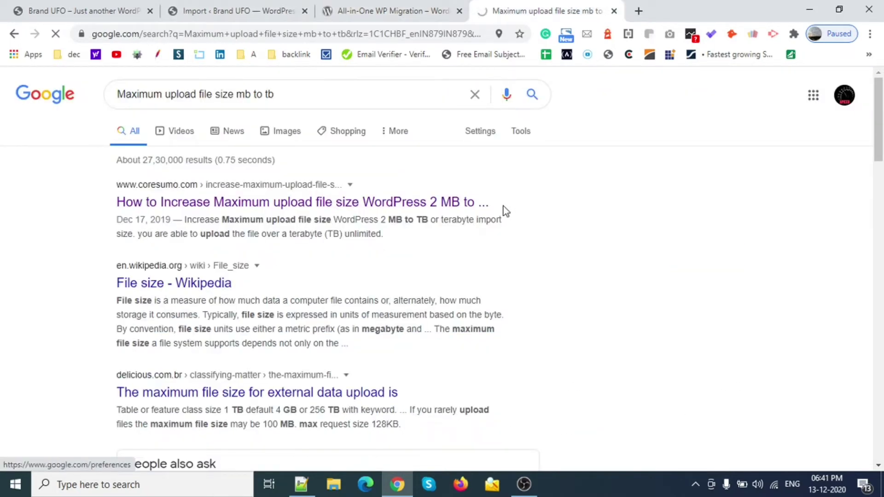
click(387, 10)
Deactivate All-in-One WP Migration and delete it along with its data
click(124, 7)
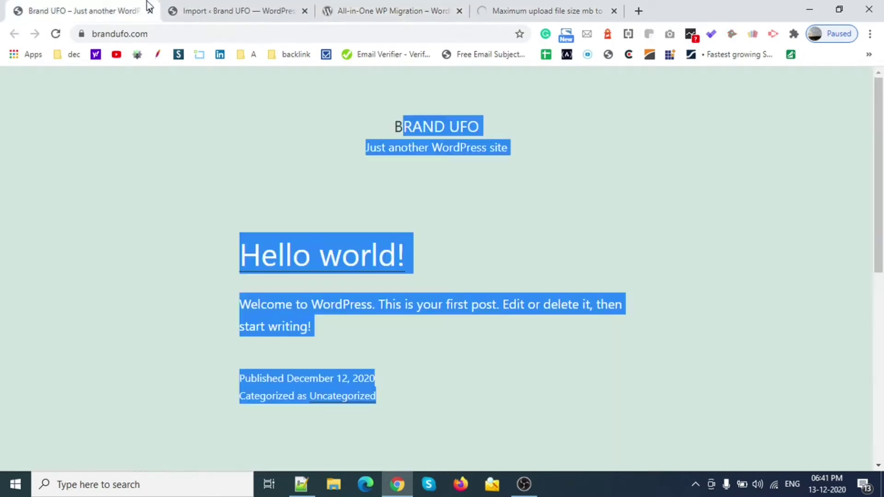
click(193, 8)
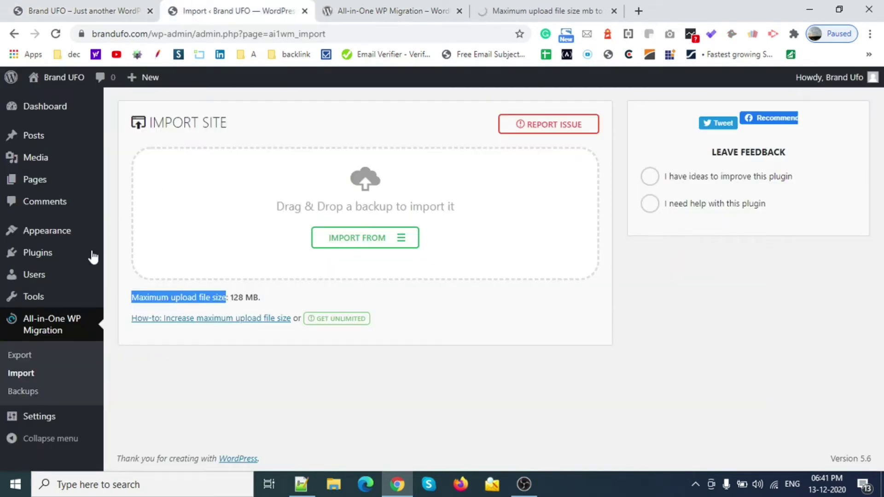
click(46, 262)
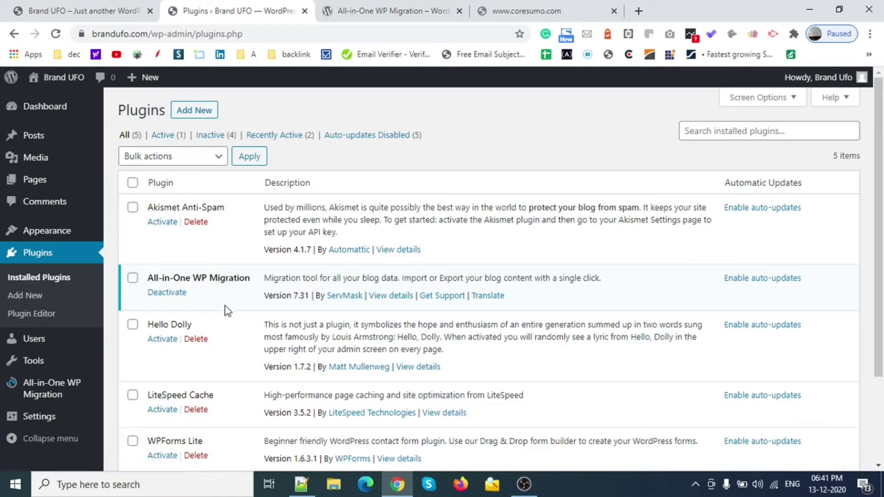
click(167, 293)
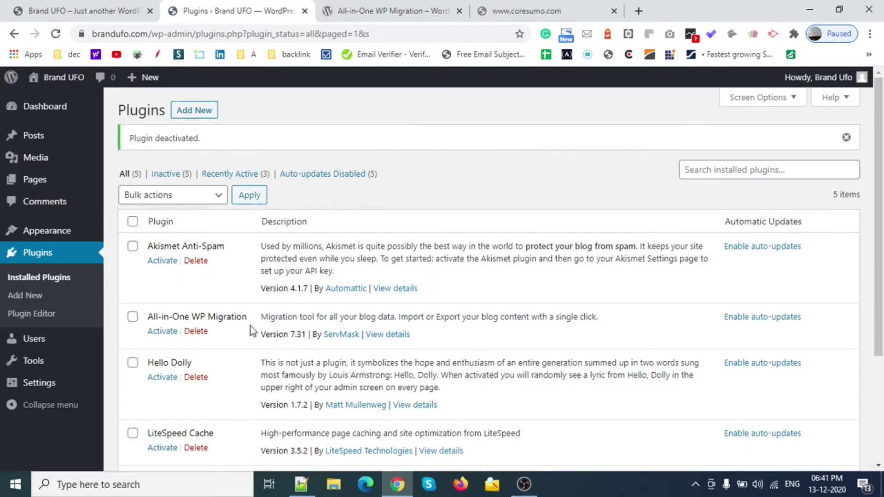
click(195, 332)
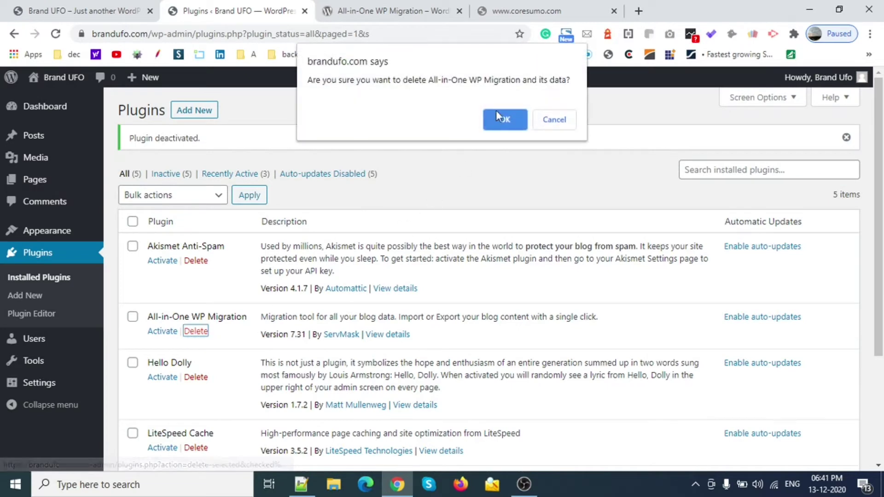
click(497, 116)
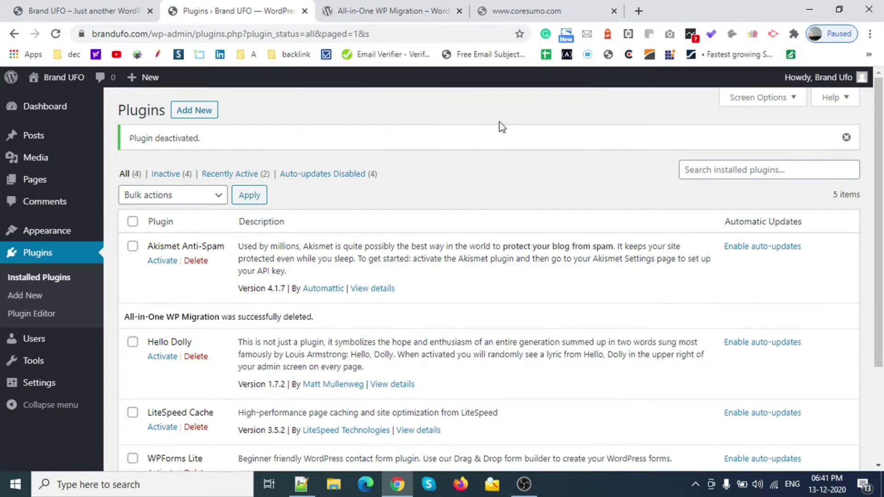
Reload the unreachable CoreSumo article tab
click(507, 11)
click(56, 33)
click(57, 35)
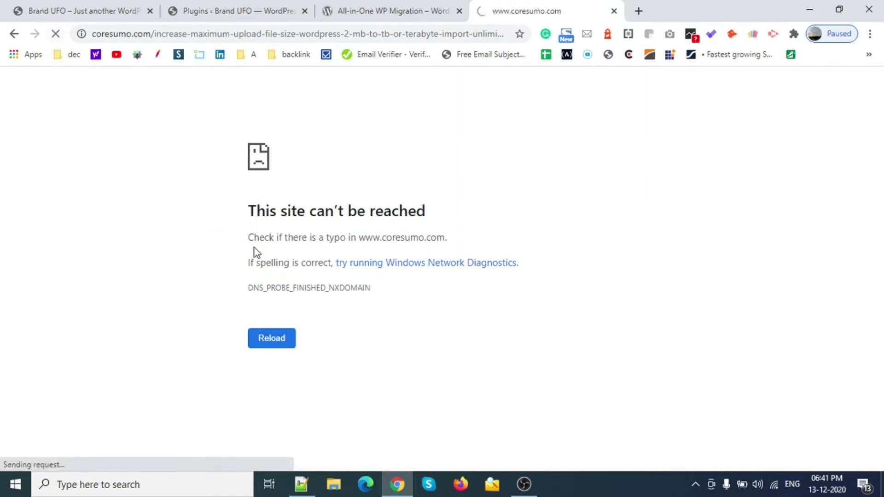
Dismiss the CoreSumo discount popup and scroll to step 1 of 'How to increase Maximum upload file size'
click(352, 13)
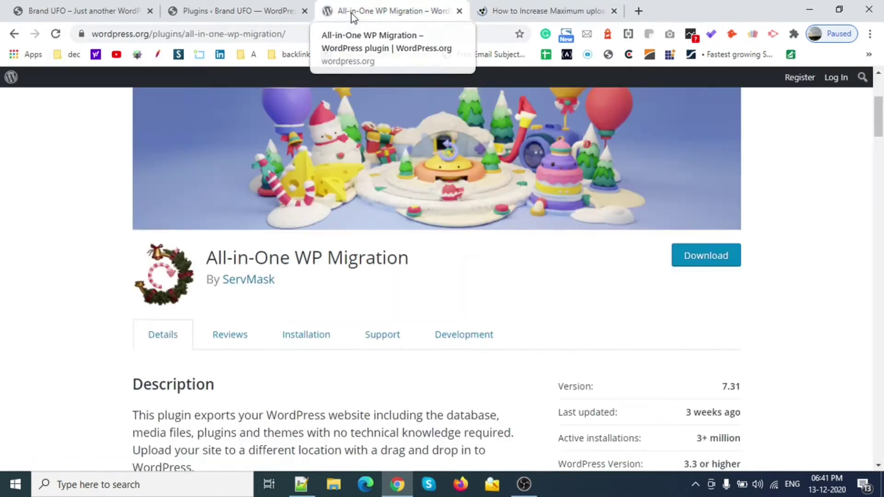
click(529, 11)
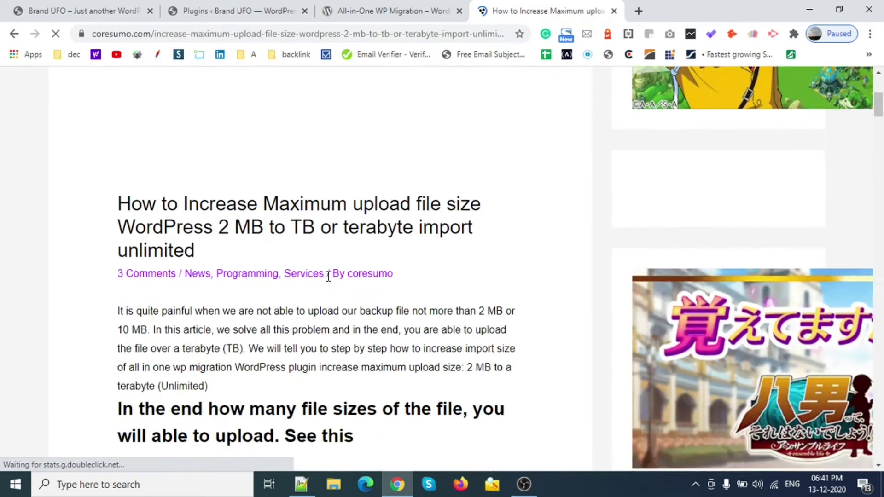
scroll(318, 276, down, 3)
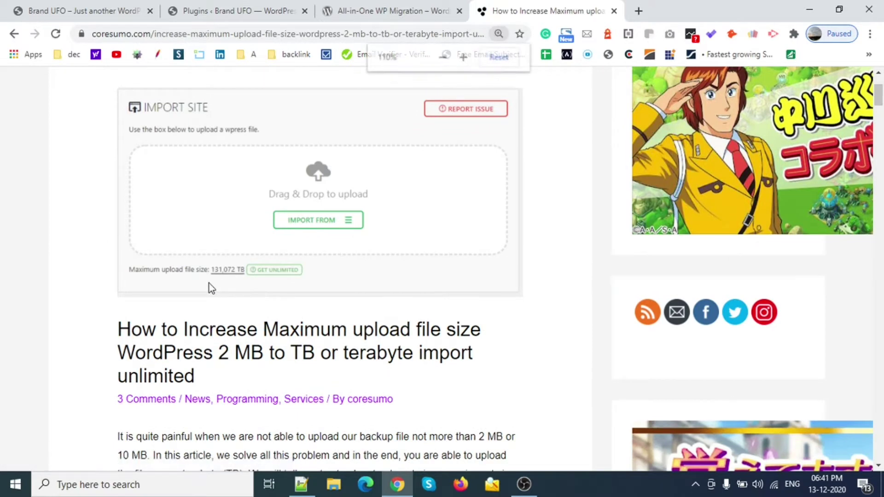
key(ctrl+plus)
key(ctrl+plus)
key(ctrl+plus)
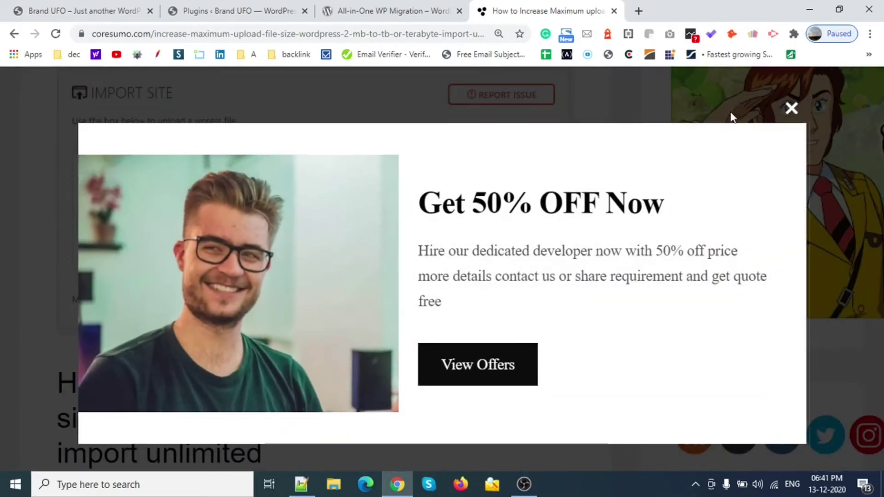
click(790, 108)
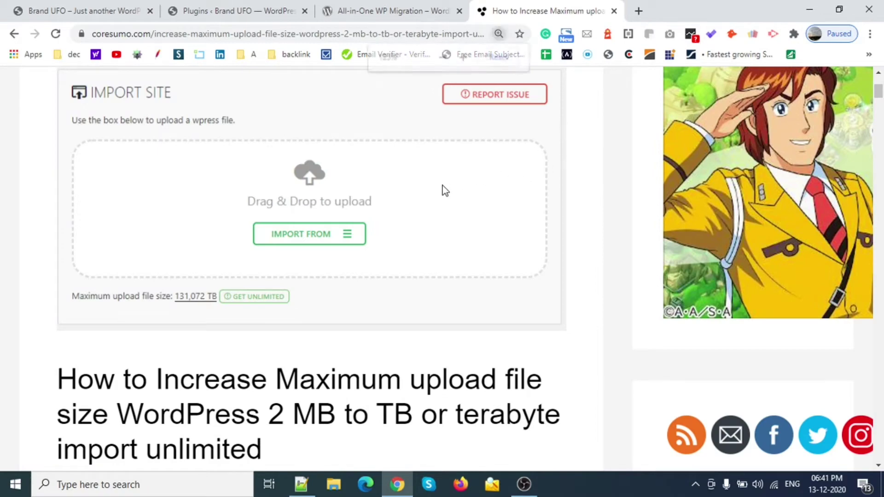
key(ctrl+minus)
key(ctrl+minus)
scroll(454, 234, up, 3)
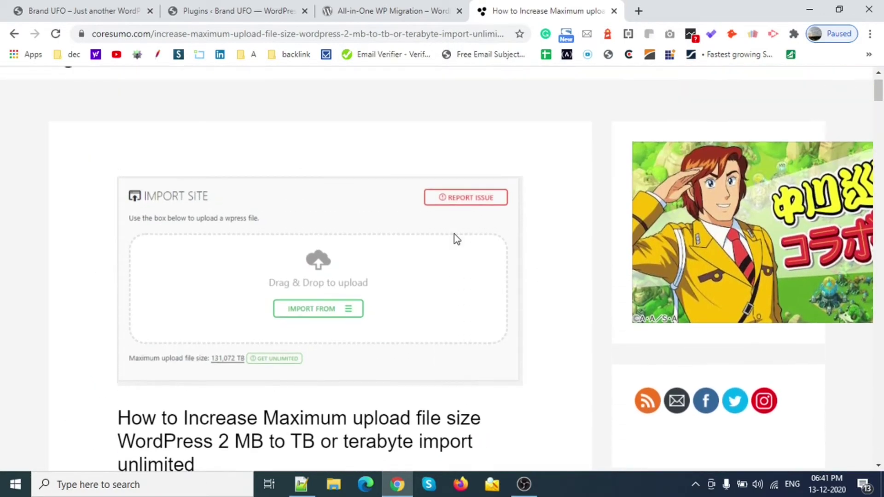
scroll(454, 234, down, 7)
scroll(451, 235, down, 10)
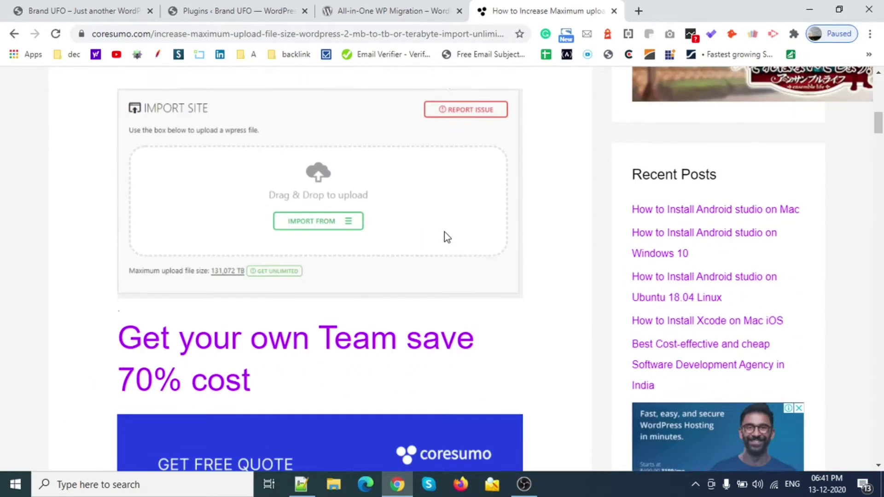
scroll(443, 233, down, 12)
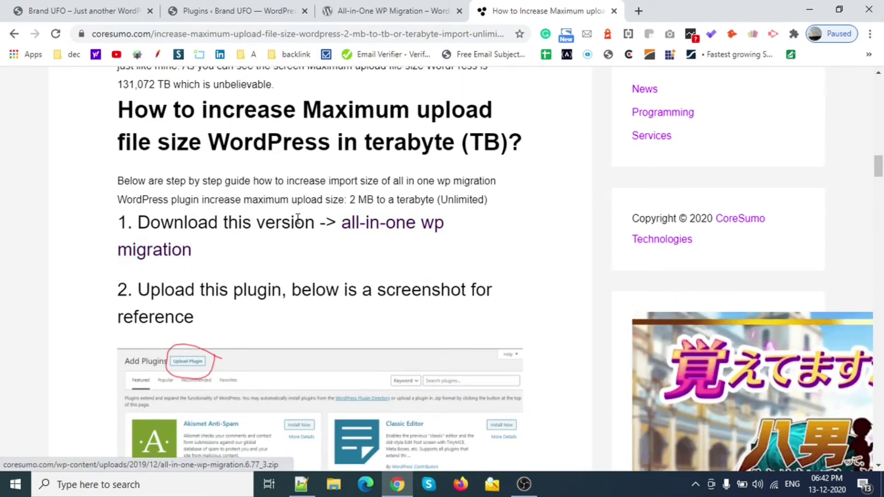
triple_click(199, 216)
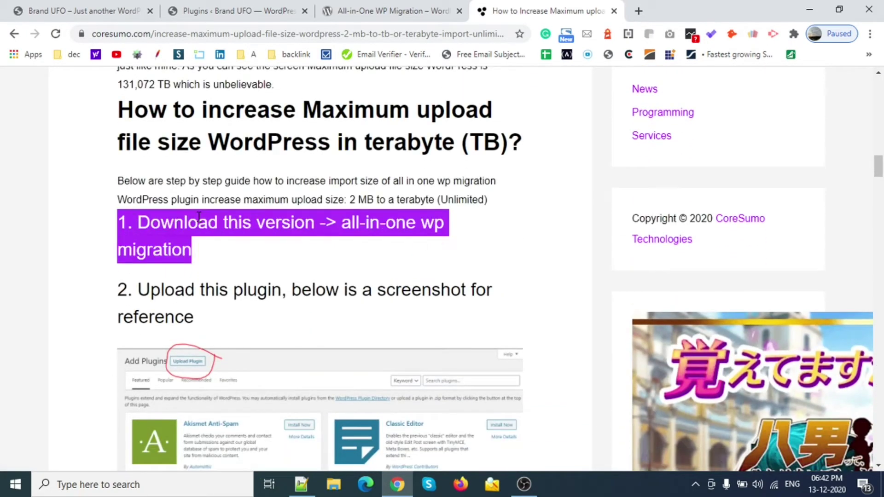
click(402, 266)
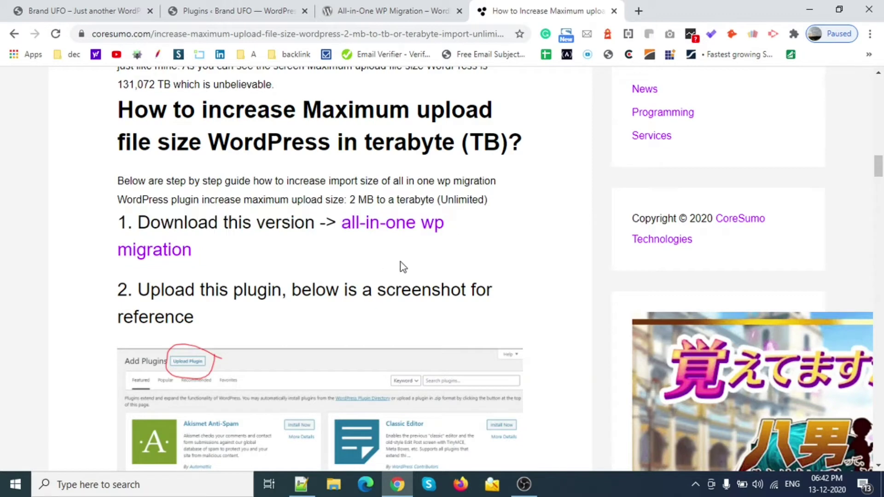
Download the all-in-one-wp-migration zip from step 1 and reload the article from its copied URL
click(404, 227)
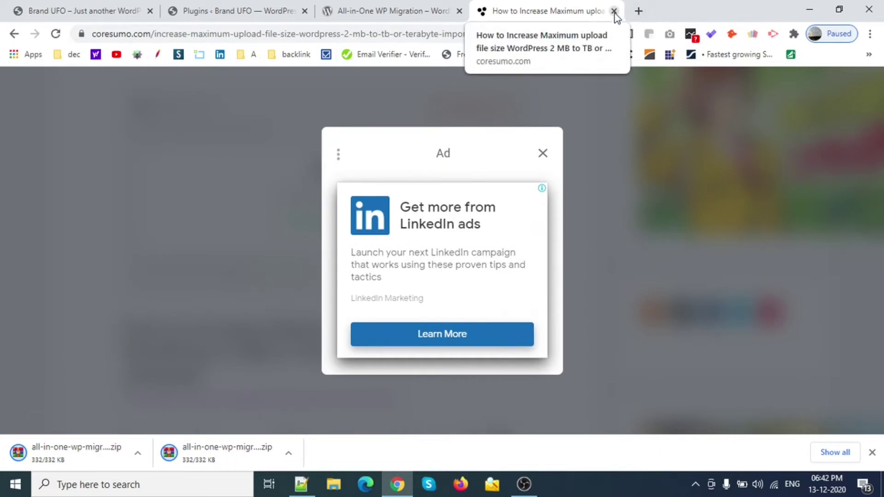
click(348, 35)
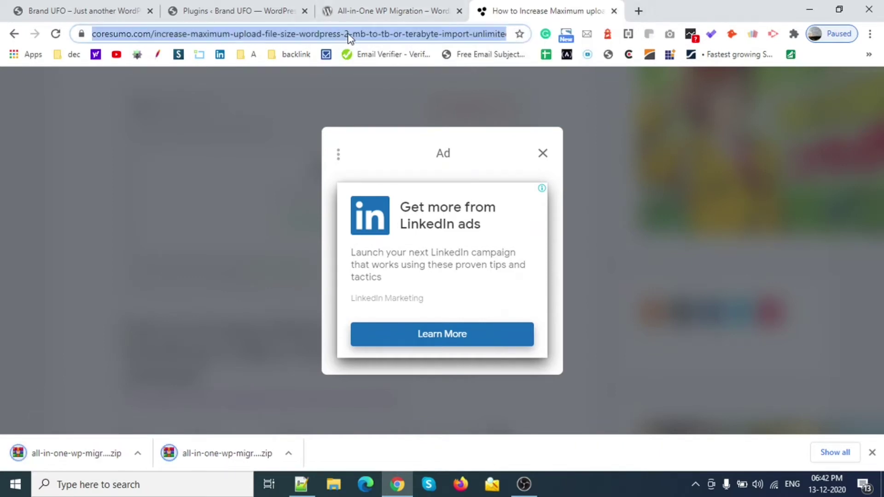
key(ctrl+c)
click(638, 11)
key(ctrl+v)
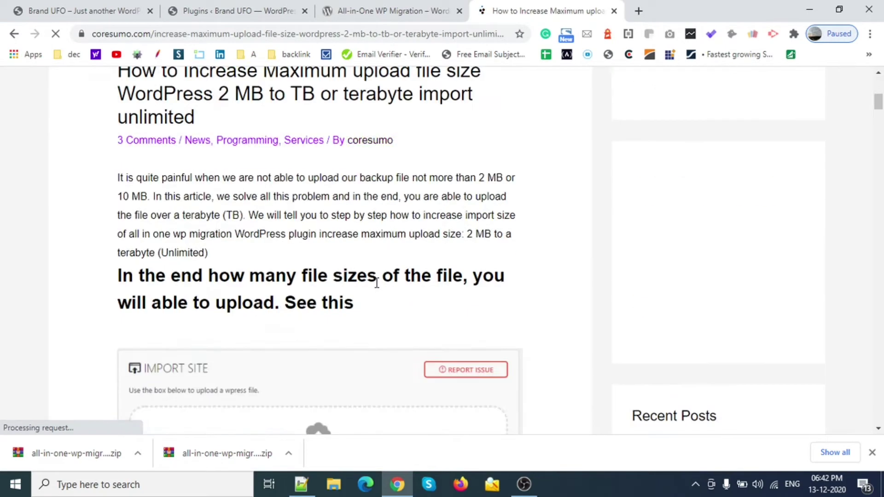
scroll(376, 281, down, 15)
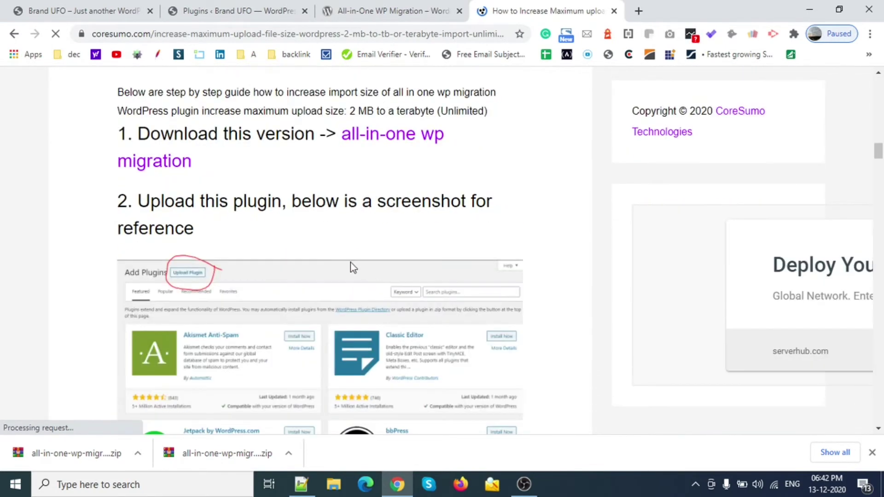
Read step 2 and highlight the define( 'AI1WM_MAX_FILE_SIZE', 2 << 56 ); line for constants.php
drag(138, 203, 229, 225)
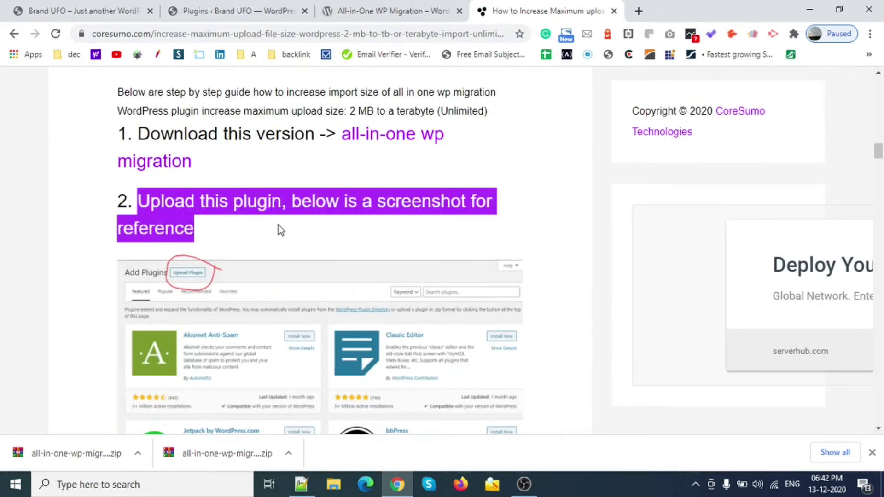
scroll(288, 229, down, 10)
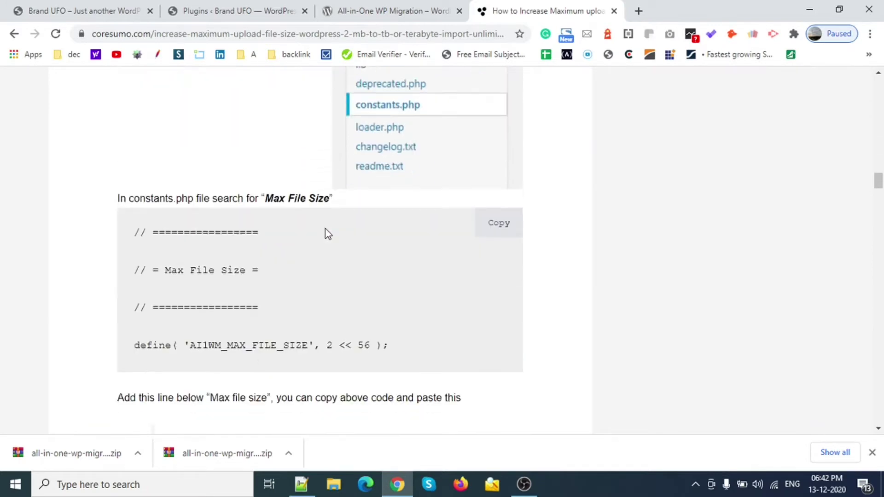
scroll(326, 231, down, 3)
scroll(300, 232, up, 3)
drag(385, 344, 132, 341)
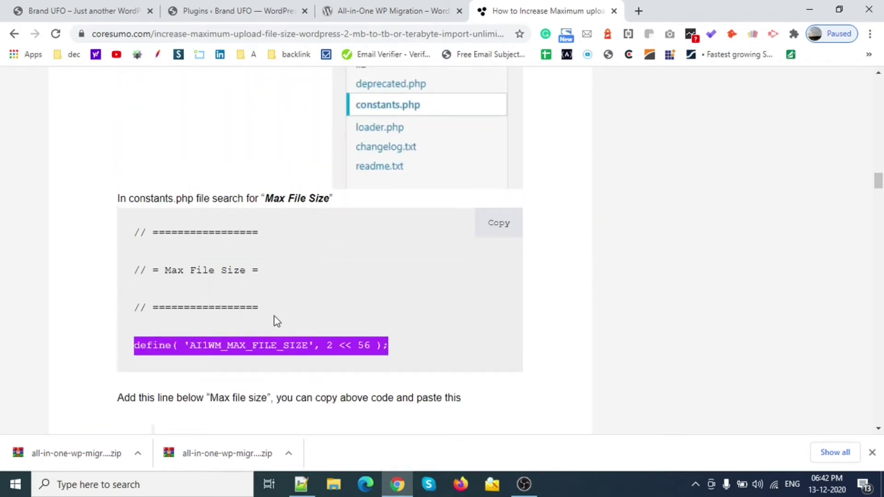
Upload the downloaded all-in-one-wp-migration zip, then install and activate version 6.77
click(369, 11)
click(214, 13)
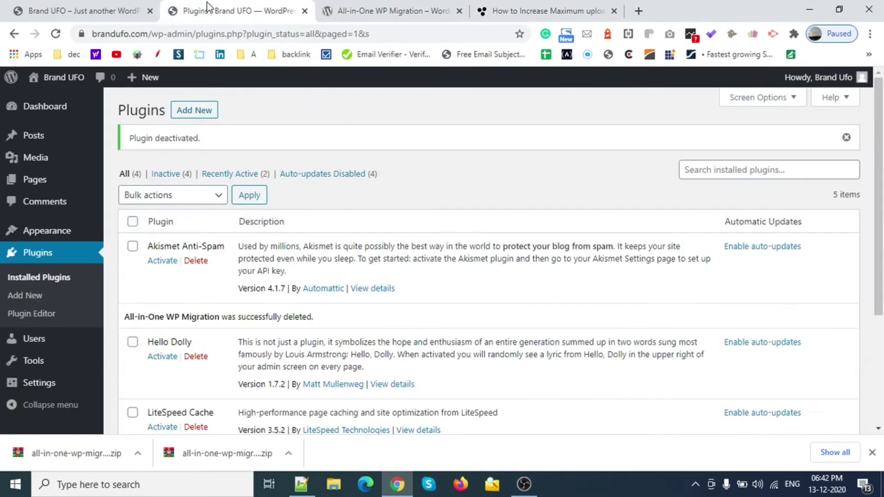
click(197, 114)
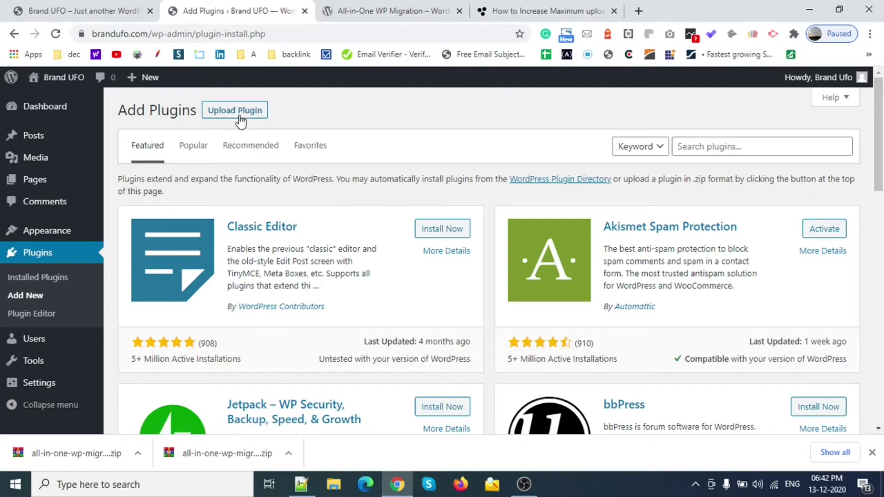
click(239, 117)
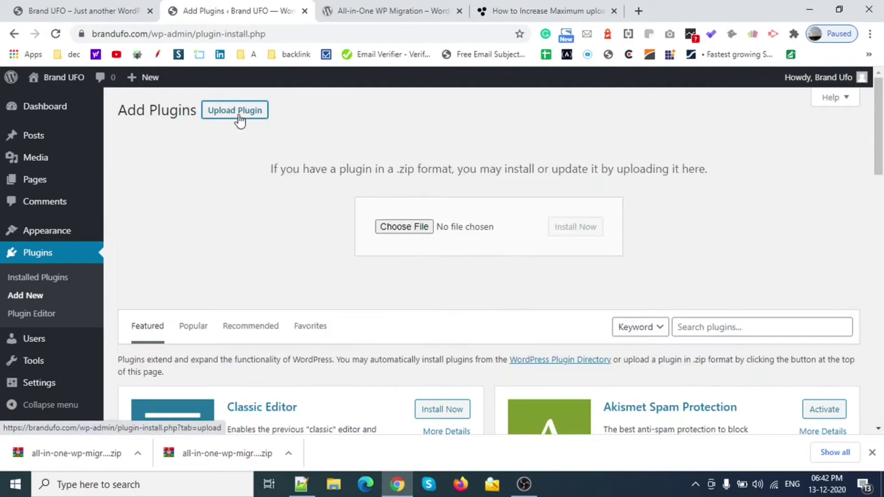
click(408, 227)
double_click(147, 115)
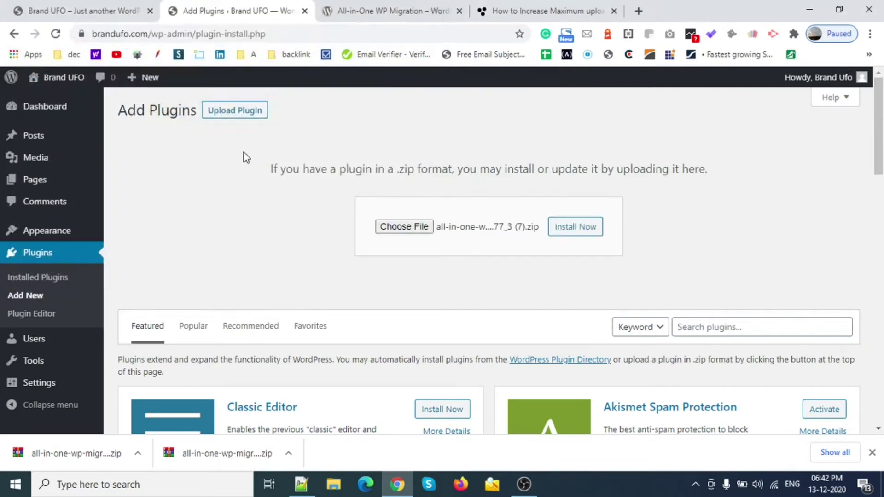
click(572, 233)
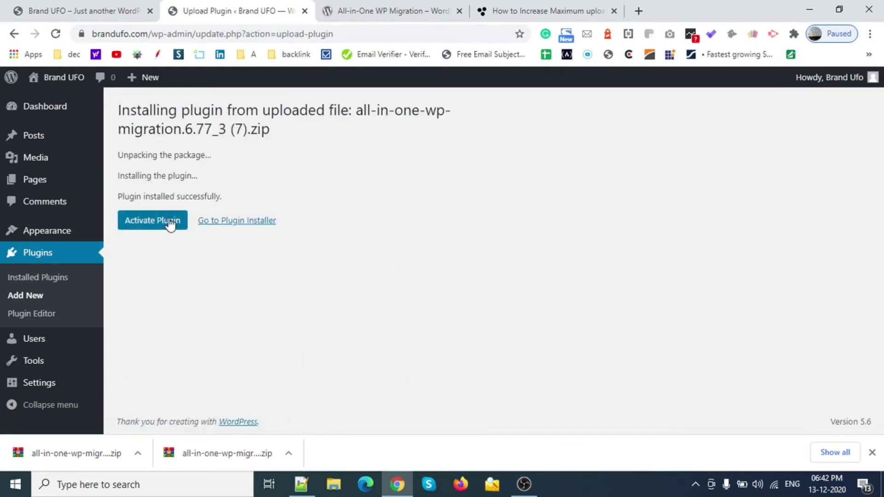
click(170, 223)
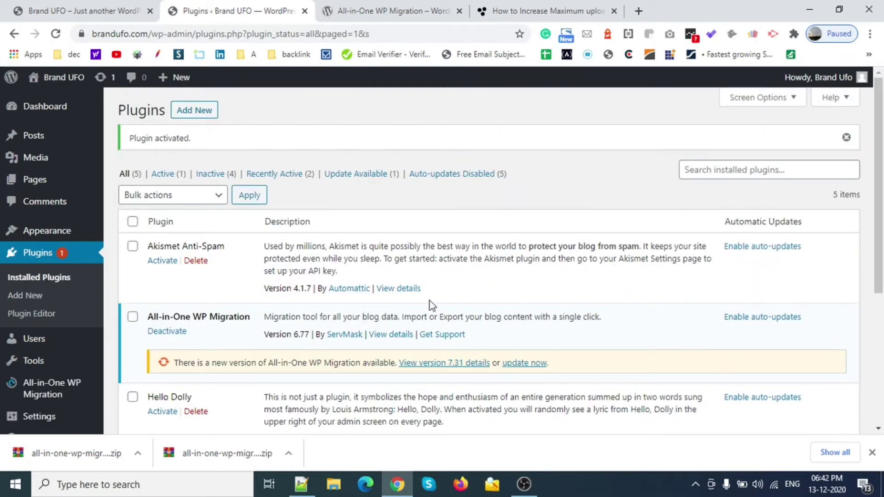
Open the All-in-One WP Migration Import page and note its 512 MB maximum upload size
scroll(372, 236, down, 4)
mouse_move(83, 367)
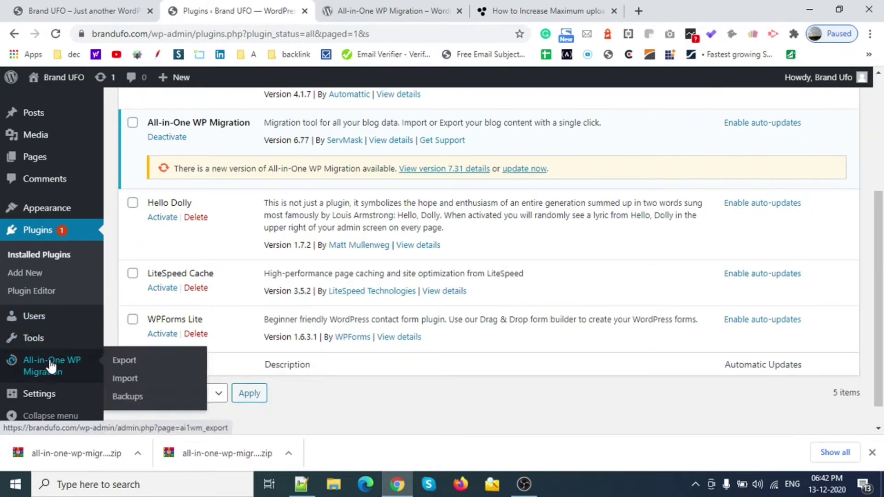
click(120, 380)
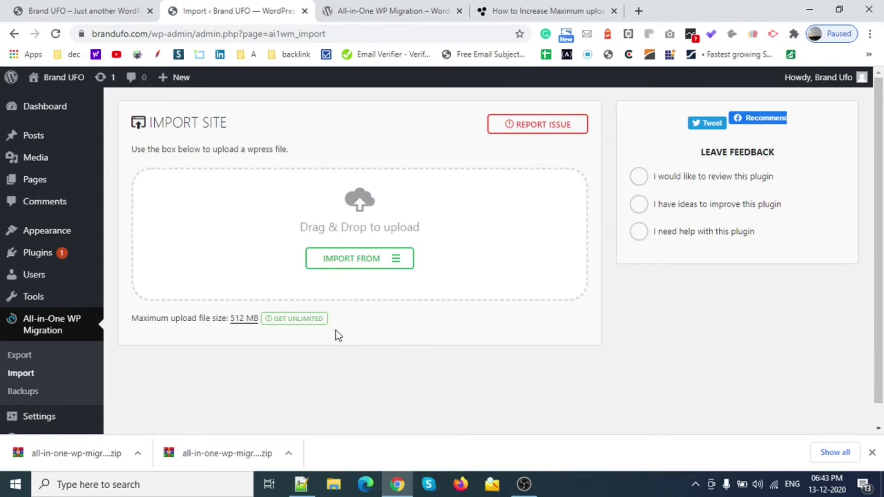
drag(229, 317, 243, 317)
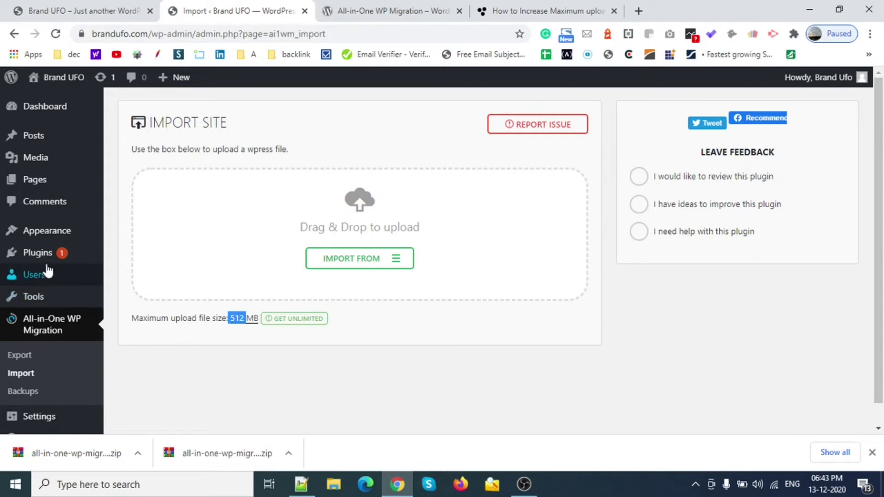
mouse_move(51, 257)
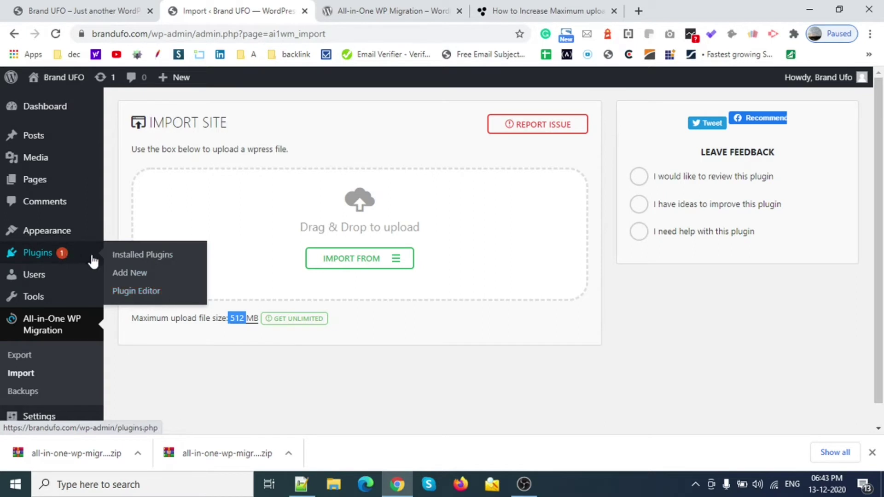
Load All-in-One WP Migration's files into the plugin editor after acknowledging the editing warning
click(149, 292)
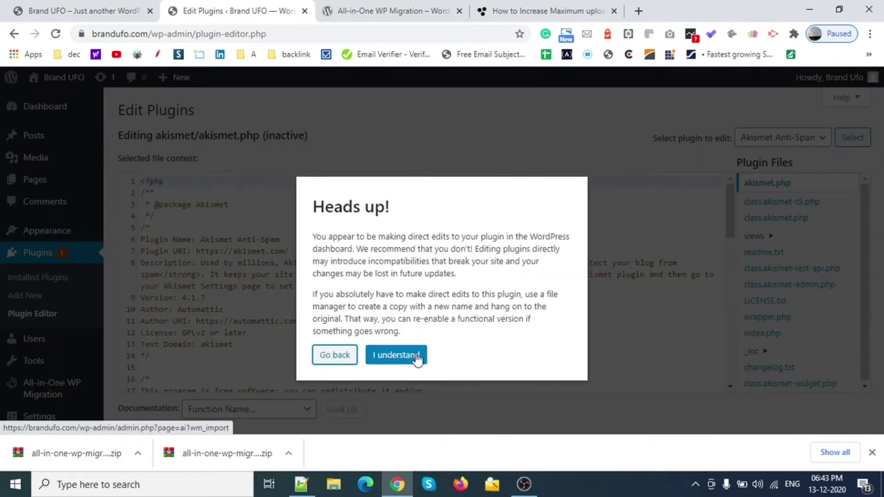
click(397, 355)
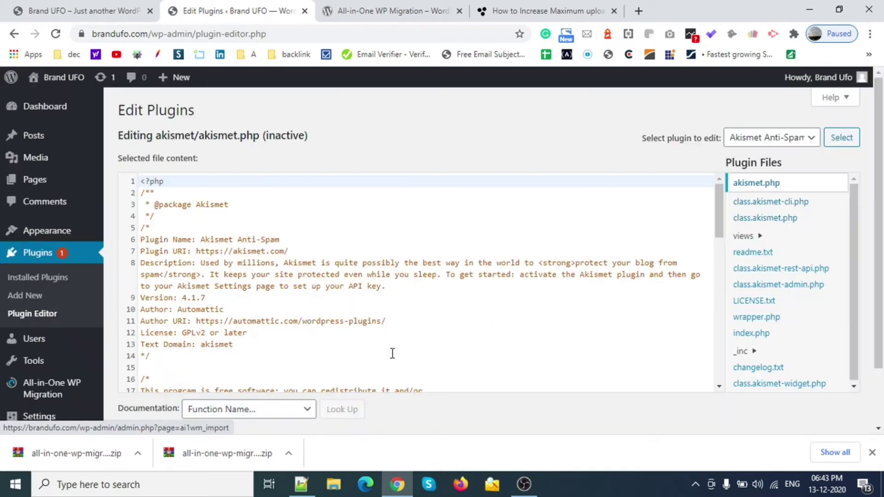
scroll(392, 317, down, 2)
scroll(392, 317, down, 1)
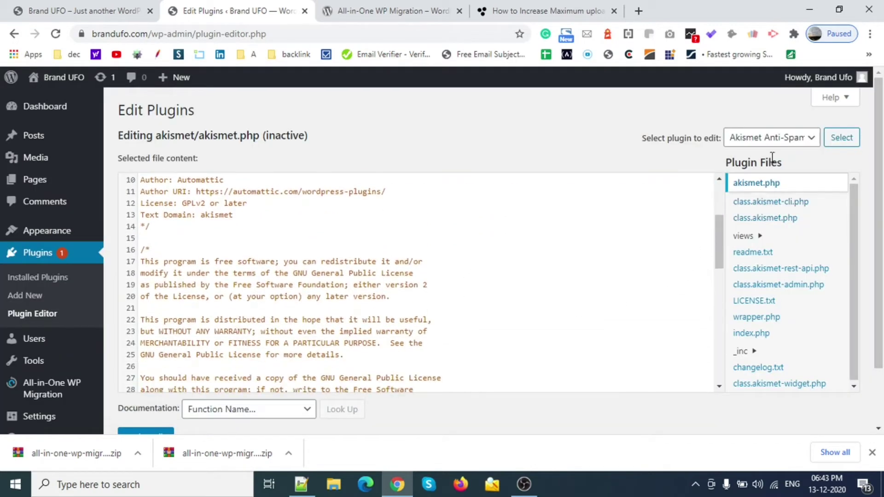
click(772, 138)
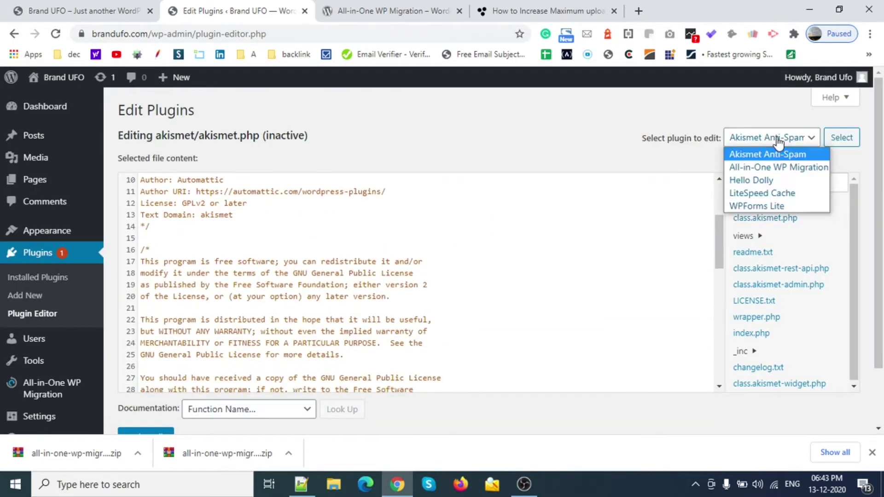
click(764, 169)
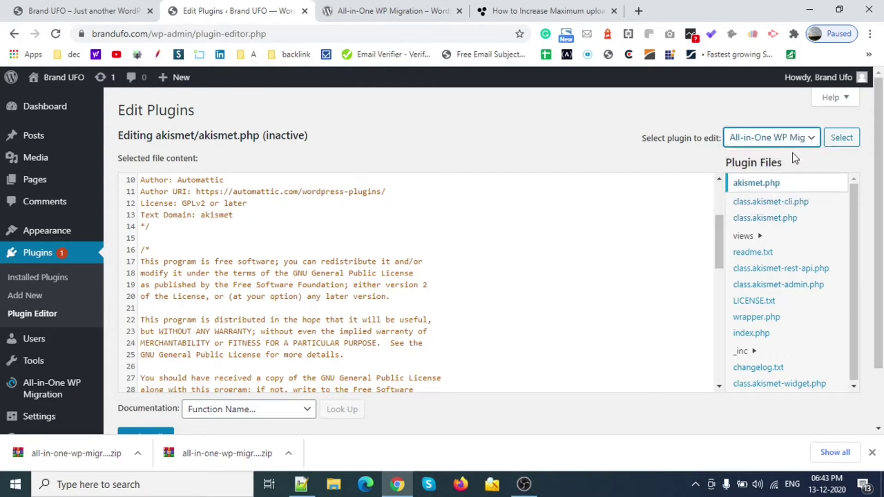
click(841, 138)
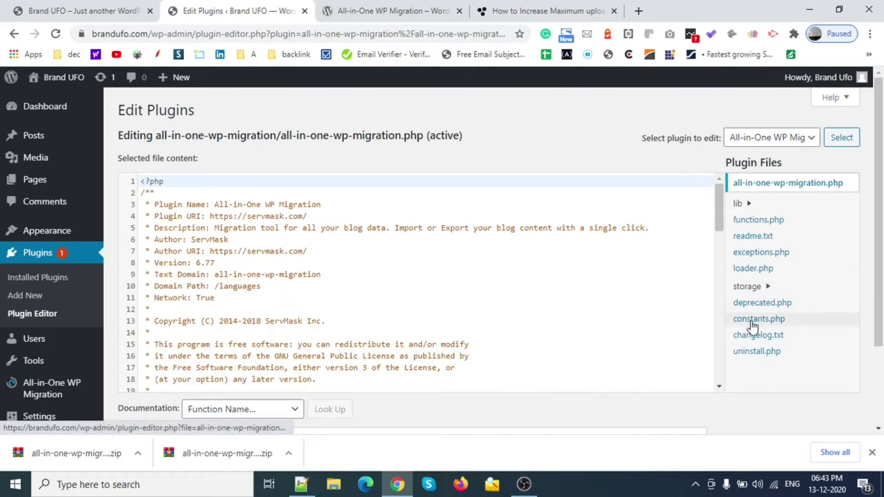
Open constants.php and compare it with the upload-size tutorial article
click(780, 322)
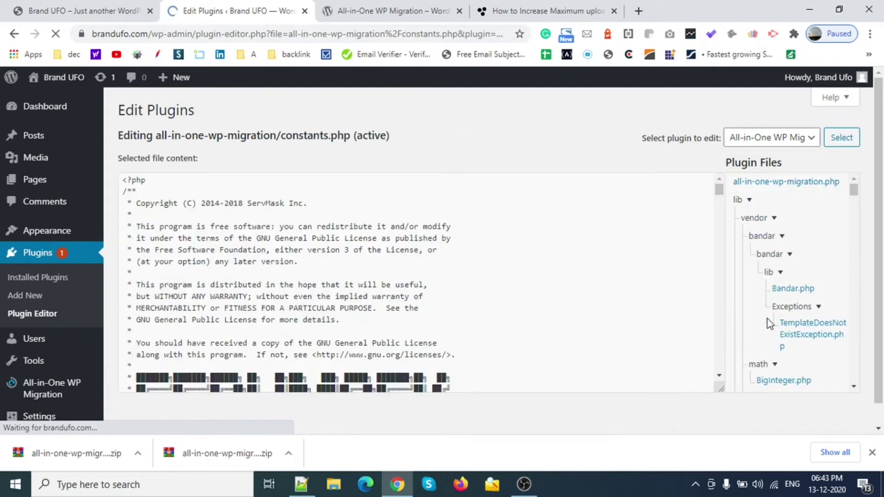
click(548, 11)
click(675, 144)
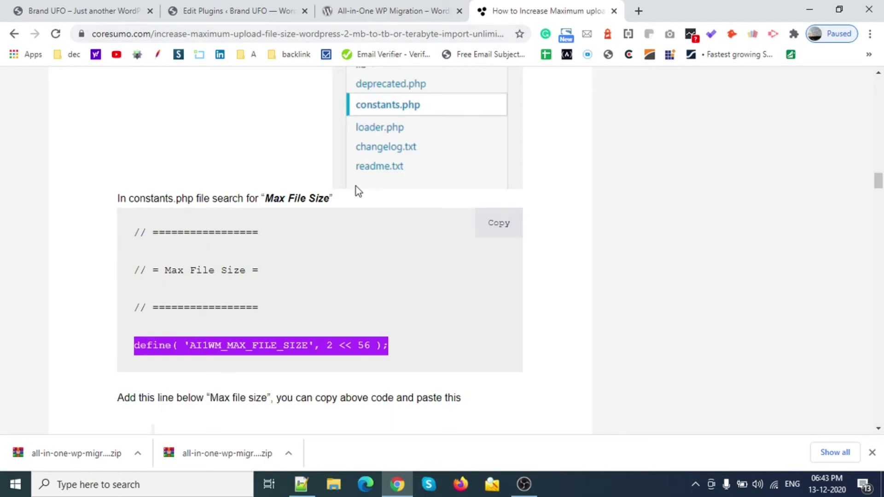
click(274, 10)
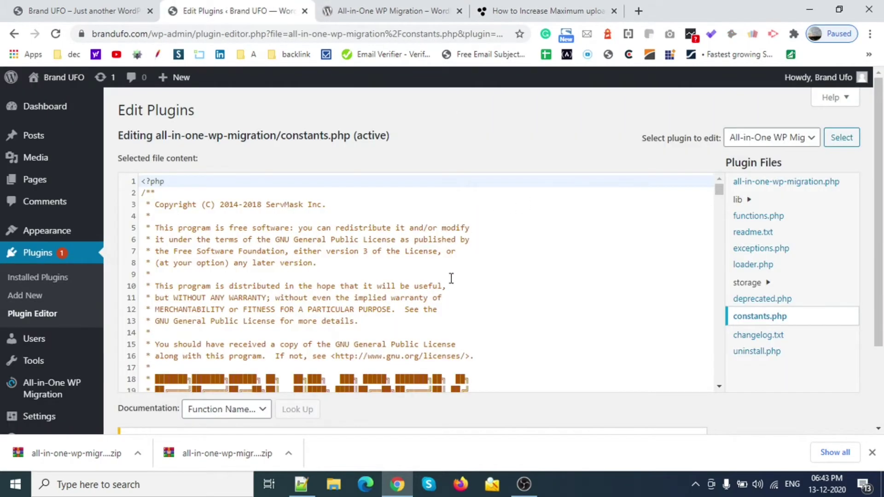
Scroll constants.php to the AI1WM_MAX_FILE_SIZE define on line 284, currently 2 << 28
scroll(451, 279, down, 20)
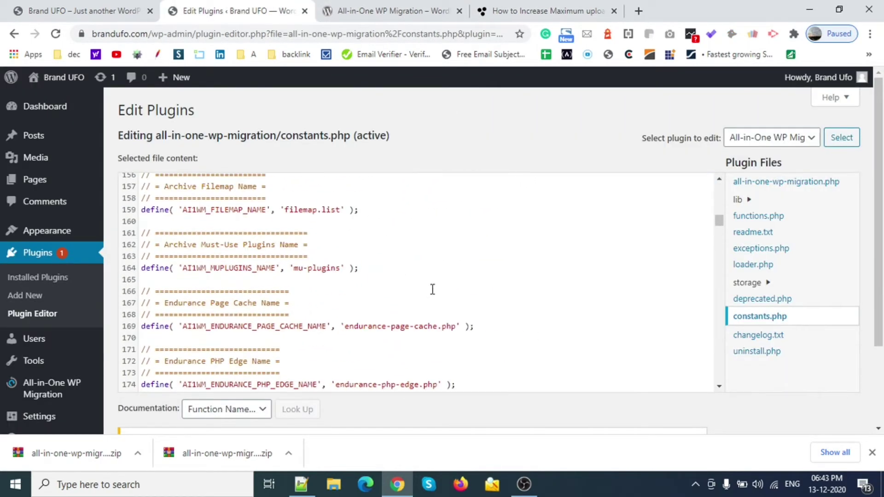
scroll(431, 289, down, 20)
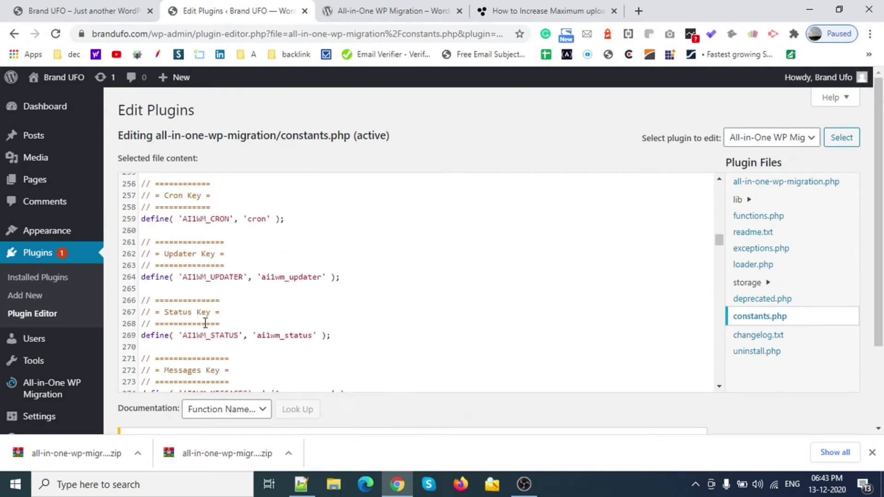
scroll(356, 299, down, 14)
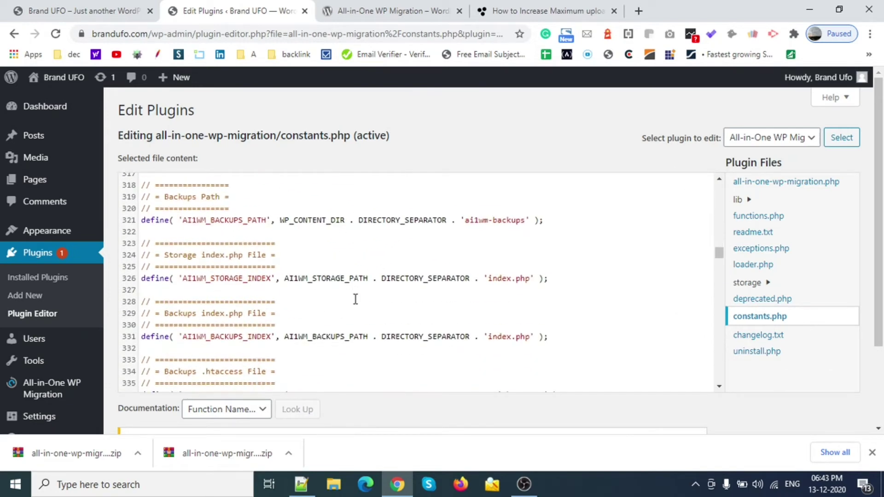
scroll(355, 300, down, 13)
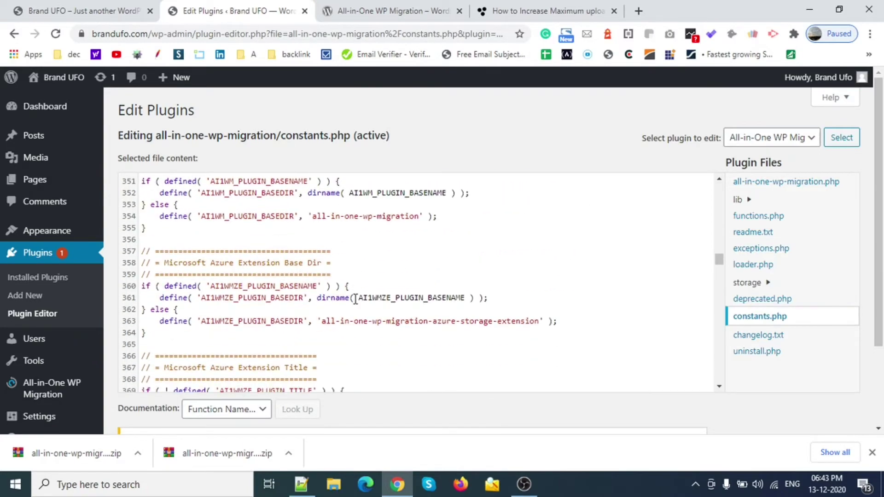
scroll(356, 299, down, 1)
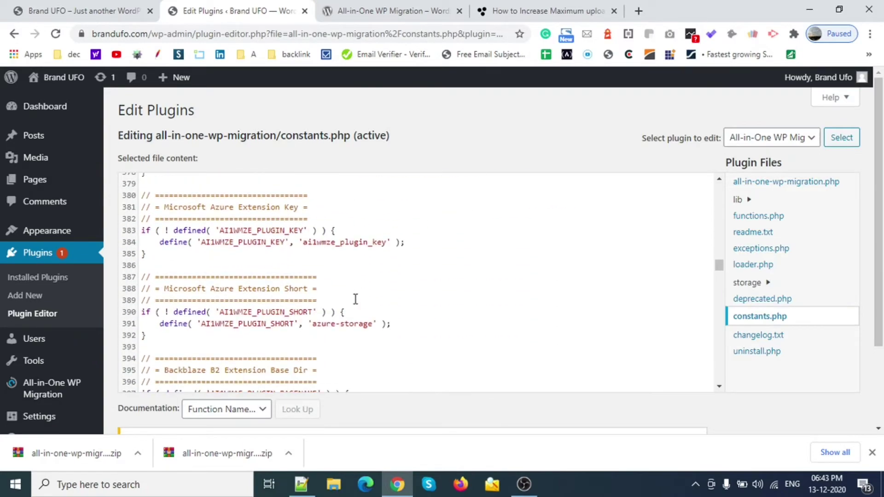
scroll(355, 299, up, 15)
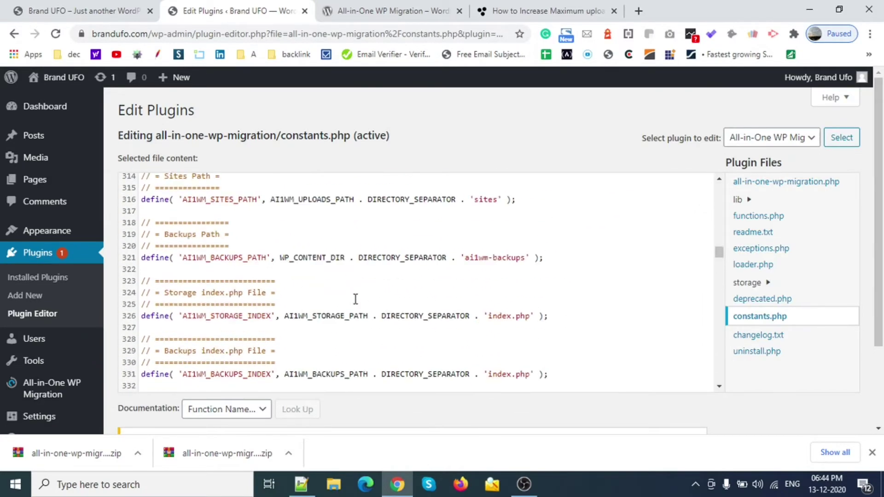
scroll(356, 299, up, 5)
scroll(364, 294, up, 2)
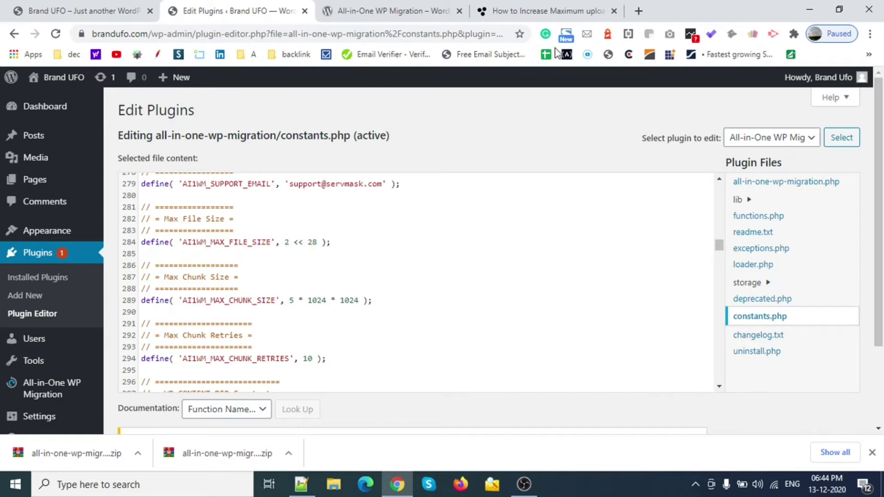
Following the tutorial's code, change line 284's Max File Size from 2 << 28 to 2 << 56
click(569, 10)
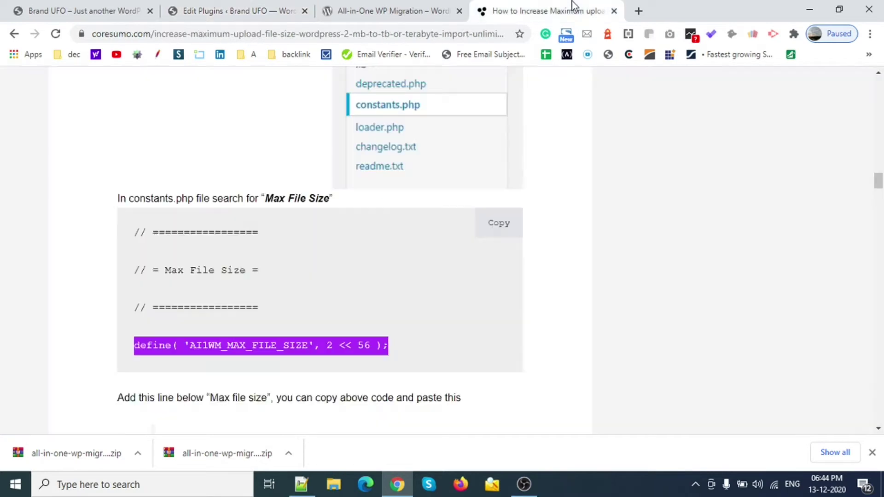
click(360, 349)
click(261, 2)
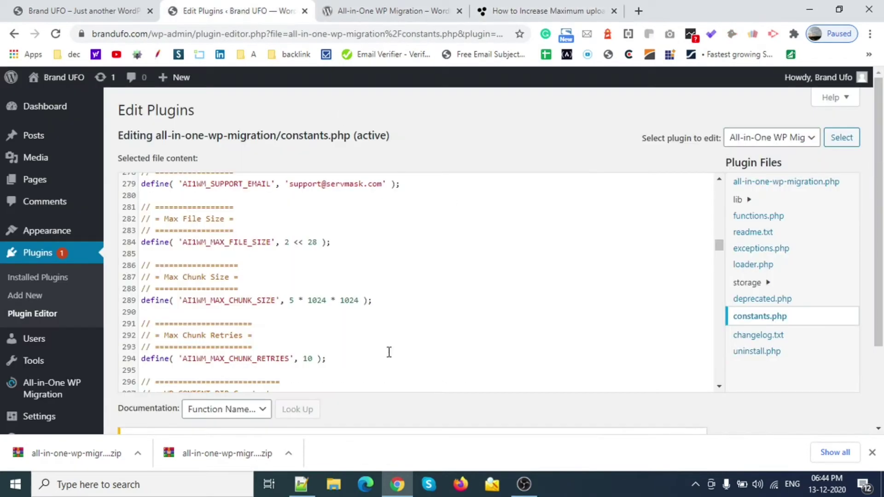
drag(156, 219, 239, 220)
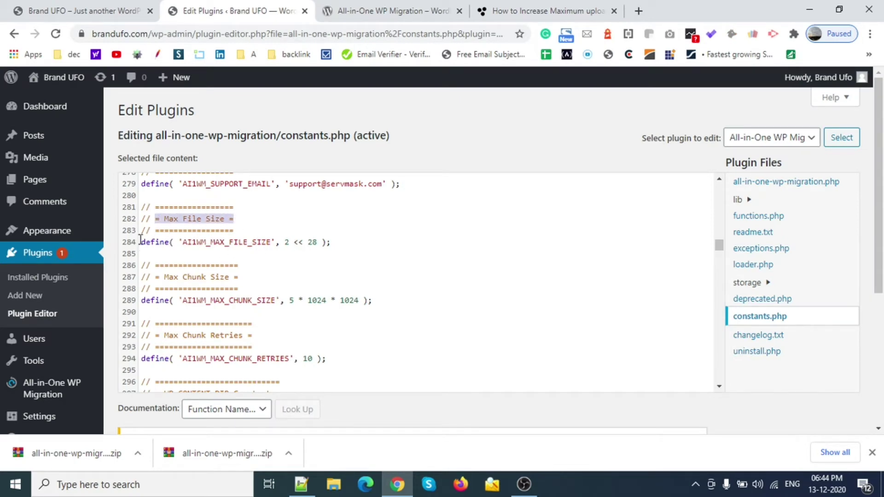
drag(142, 241, 313, 237)
click(314, 241)
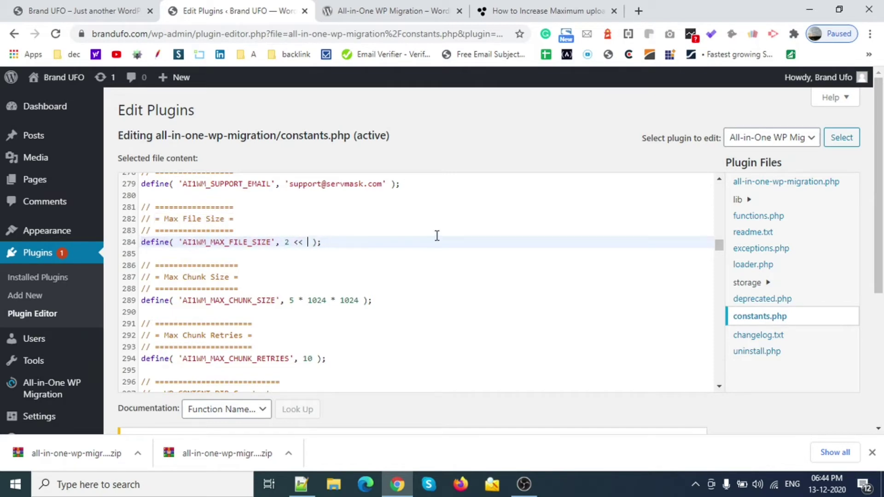
text(56)
drag(150, 211, 349, 248)
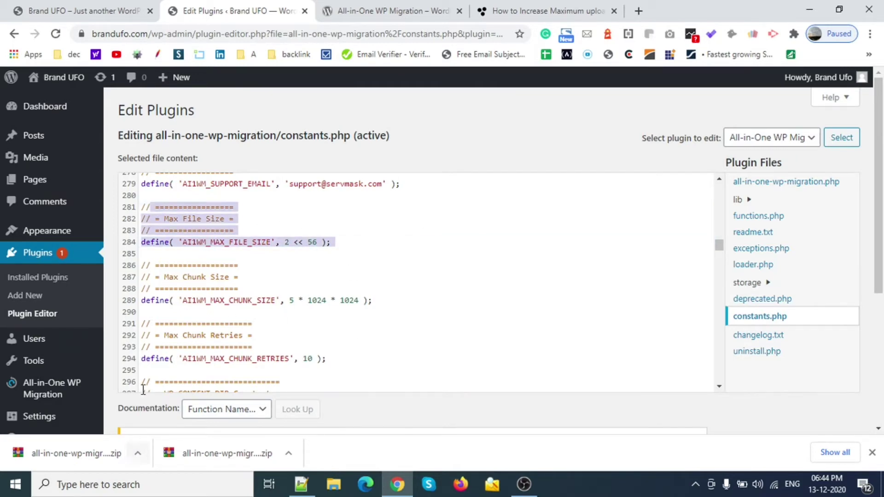
Save constants.php, then open the Import page in a new tab showing a 131,072 TB limit
scroll(114, 399, down, 3)
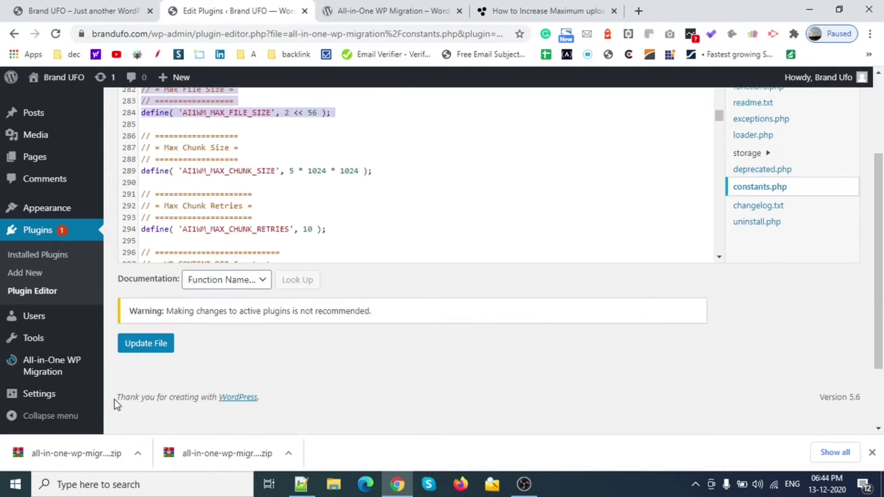
click(140, 350)
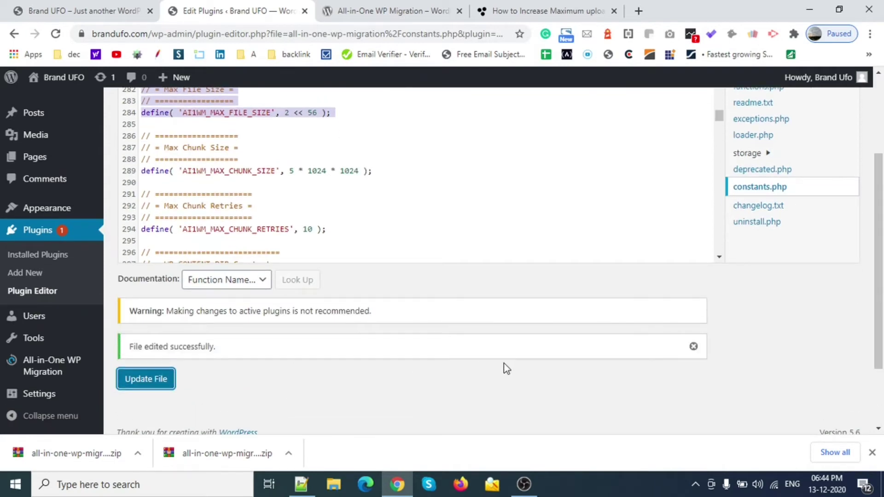
mouse_move(41, 382)
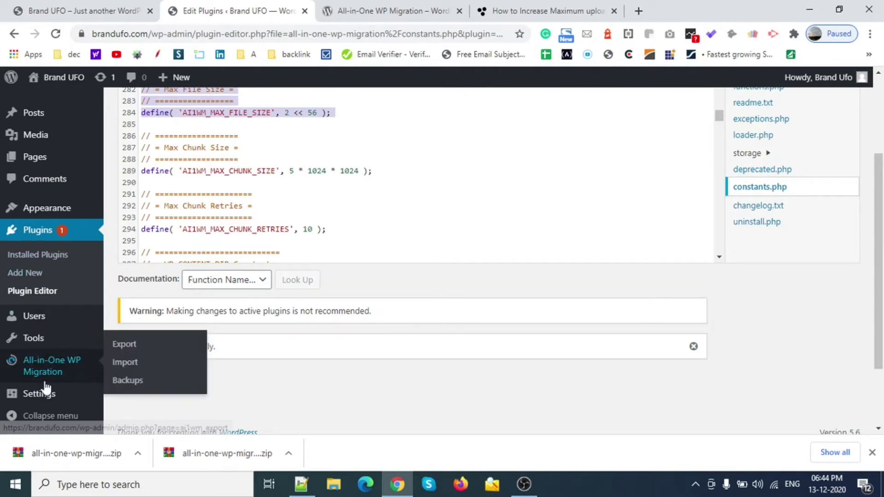
right_click(132, 369)
click(178, 258)
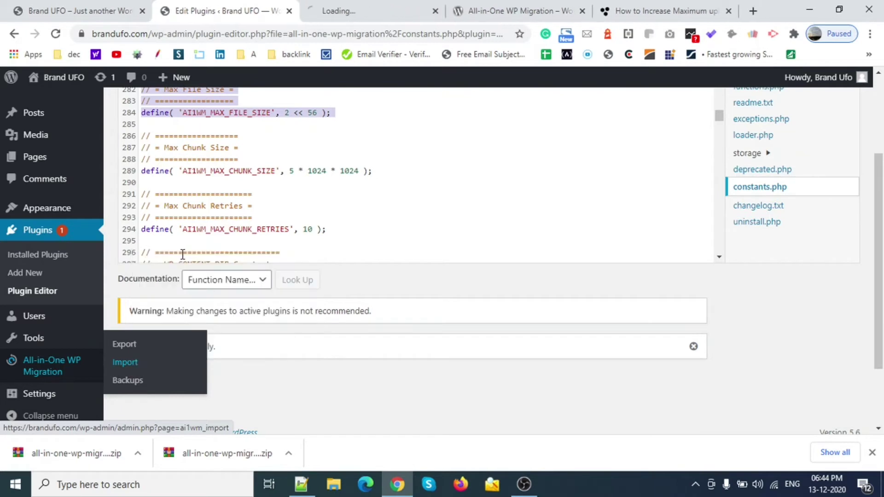
click(328, 14)
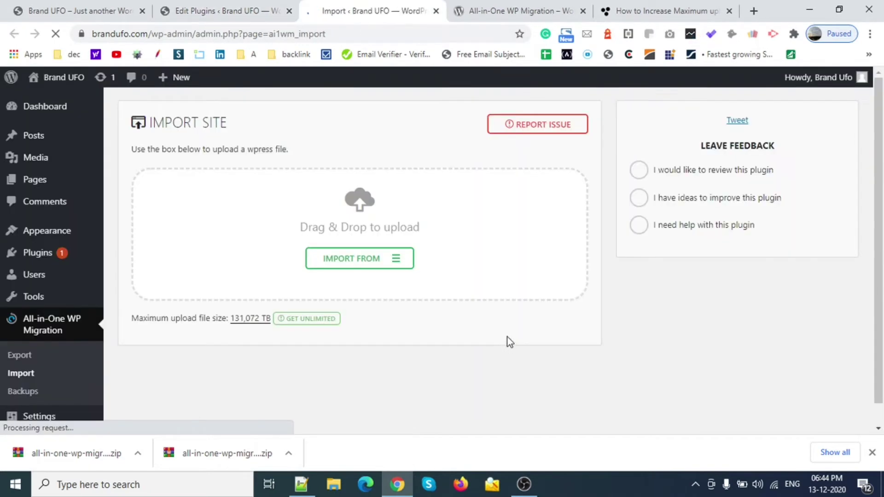
drag(226, 318, 249, 319)
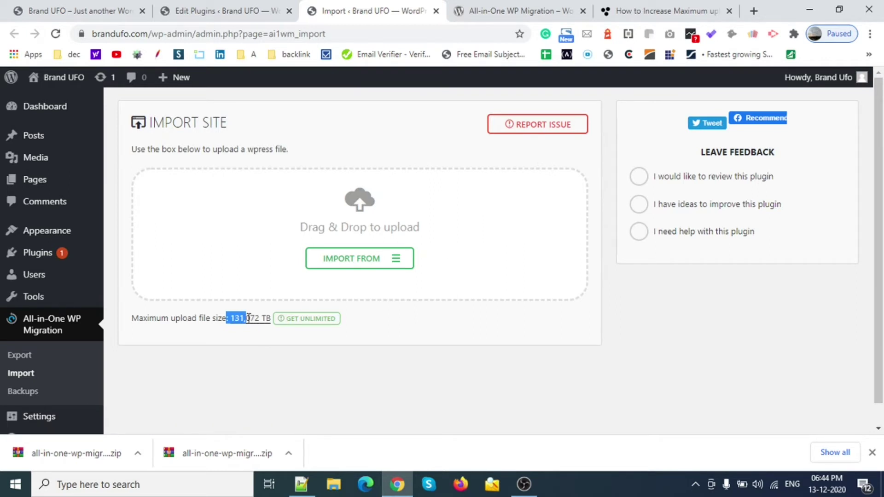
click(333, 345)
Load All-in-One WP Migration's files into the plugin editor again
scroll(41, 322, down, 1)
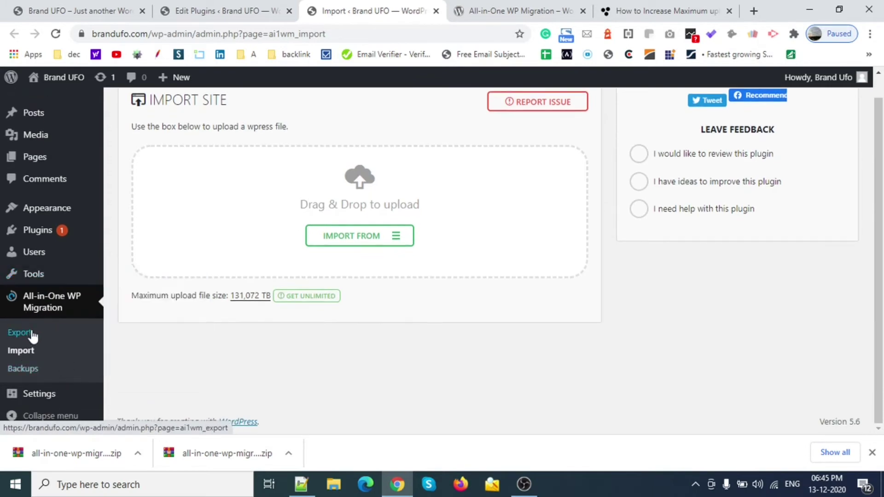
mouse_move(36, 230)
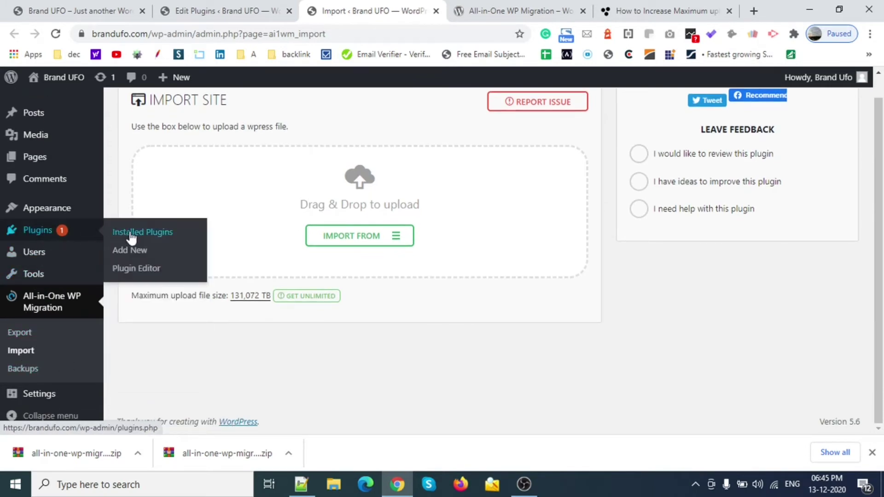
click(141, 271)
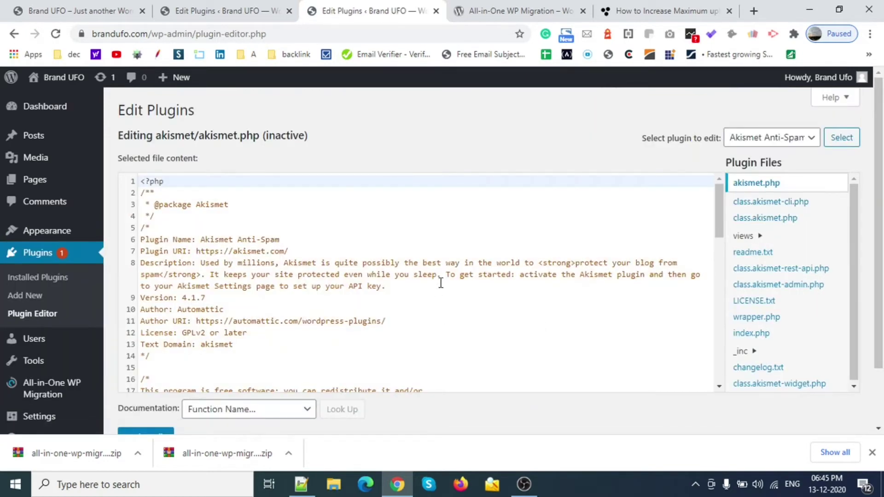
click(778, 138)
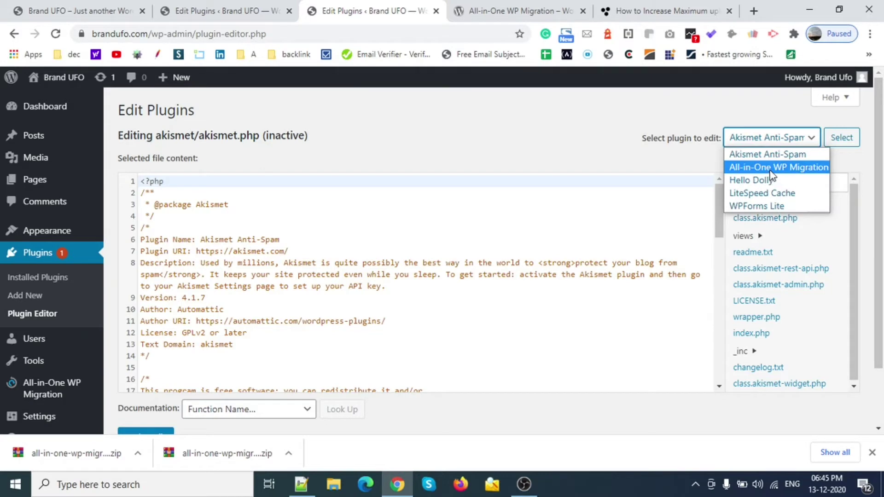
click(772, 167)
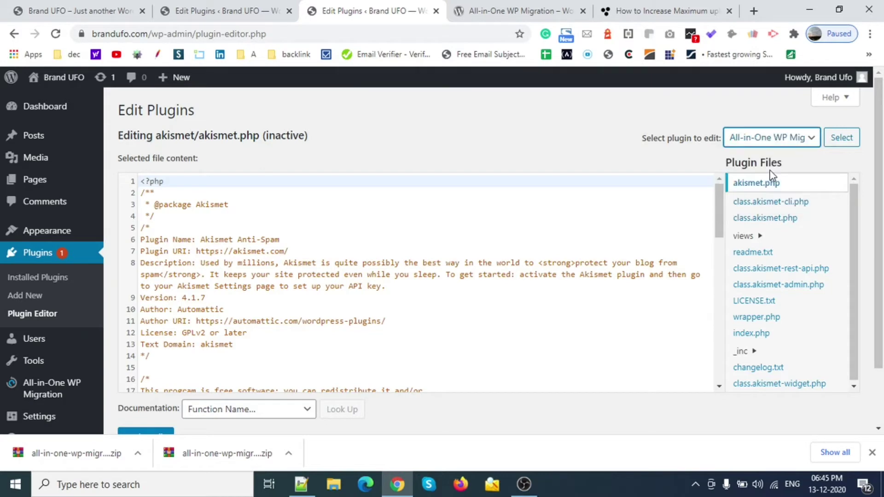
click(843, 140)
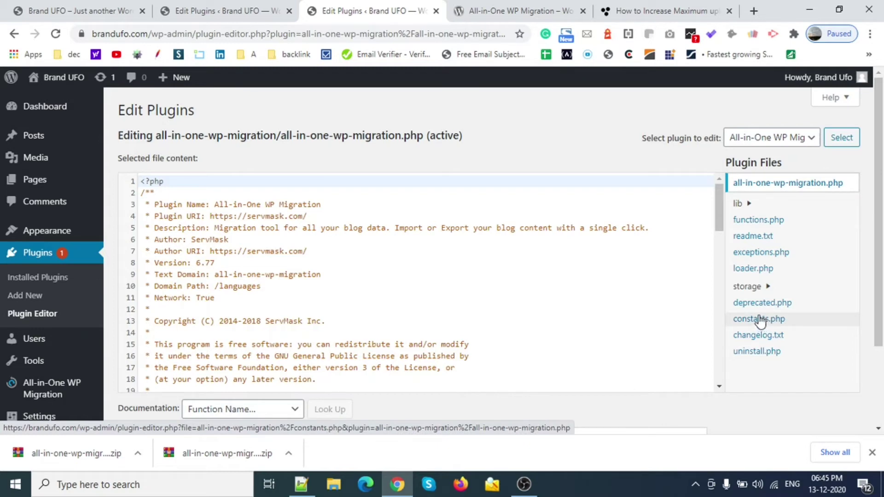
Open constants.php and scroll to line 284, confirming AI1WM_MAX_FILE_SIZE is 2 << 56
click(762, 319)
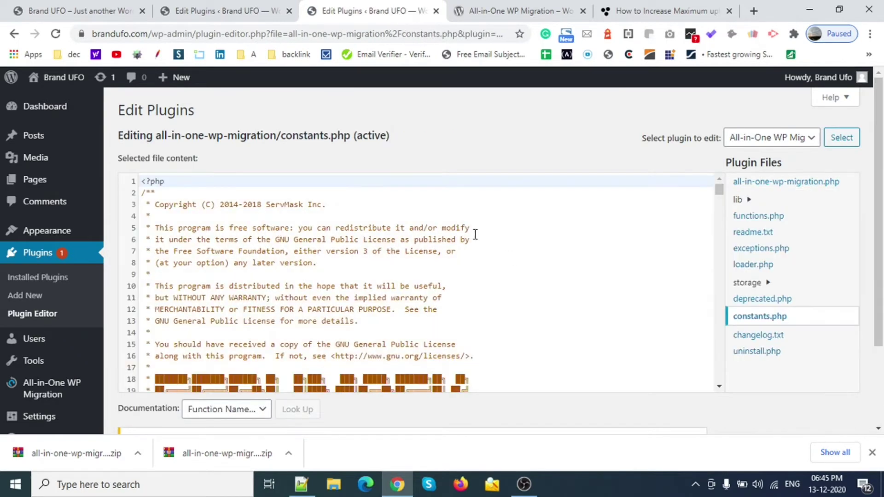
scroll(345, 249, down, 10)
scroll(345, 249, down, 20)
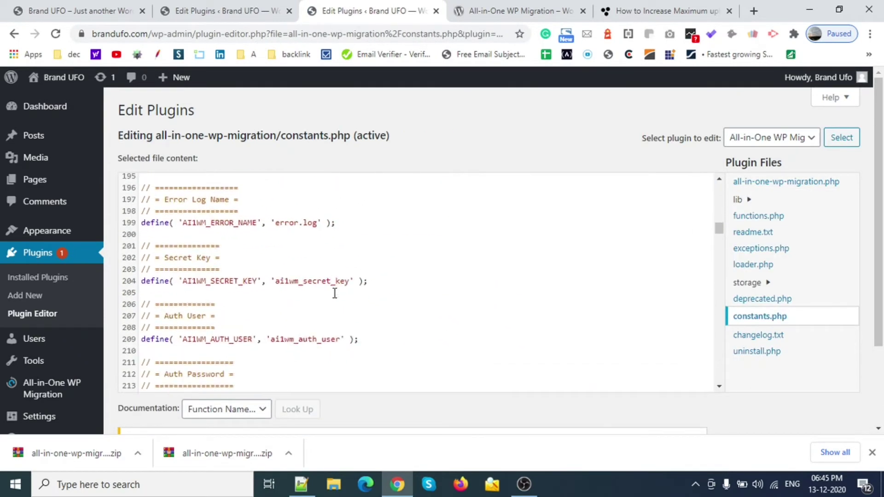
scroll(336, 292, down, 10)
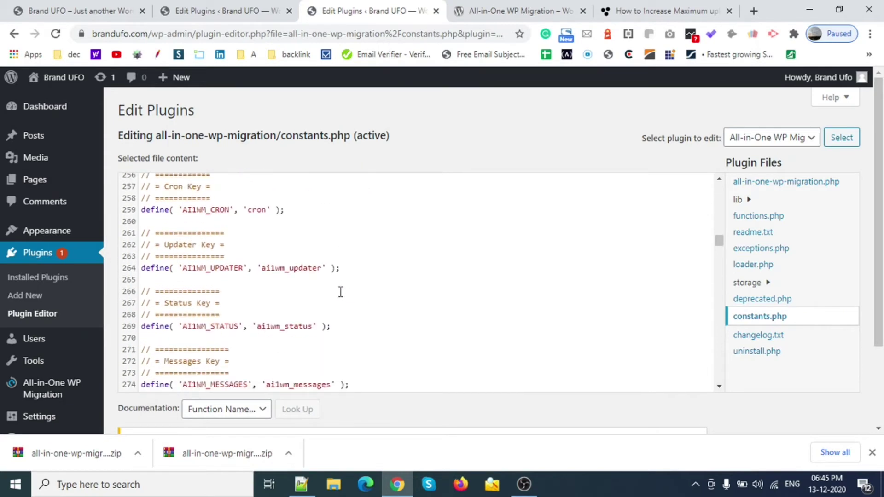
scroll(341, 292, down, 3)
scroll(340, 293, up, 3)
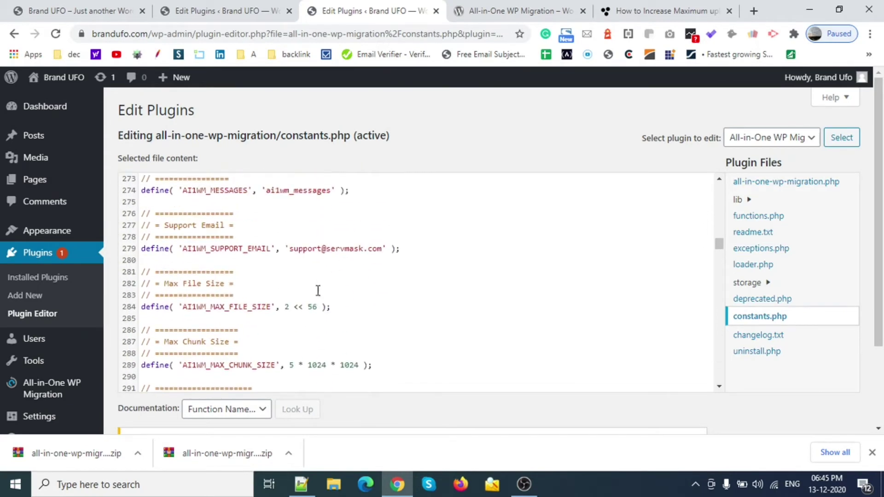
Rewrite line 284's value from 2 << 56 to 2048 << 28 and save constants.php
click(316, 307)
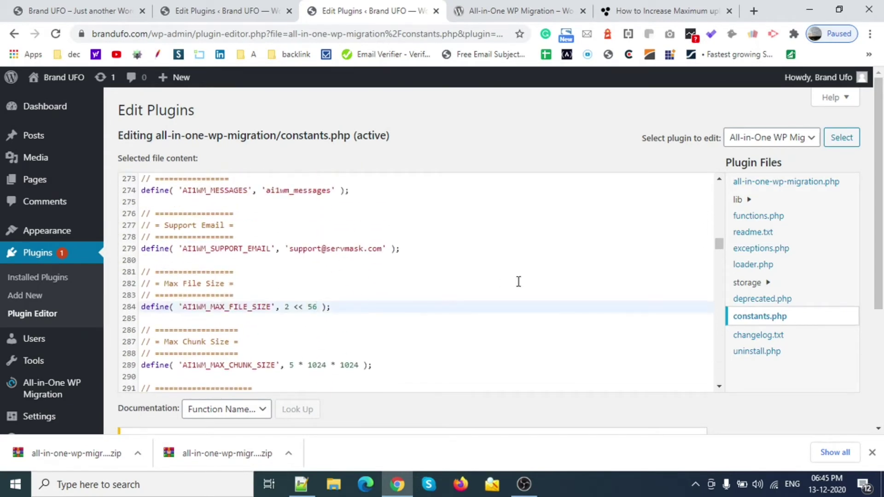
key(BackSpace)
key(BackSpace)
text(28)
text(0)
text(48)
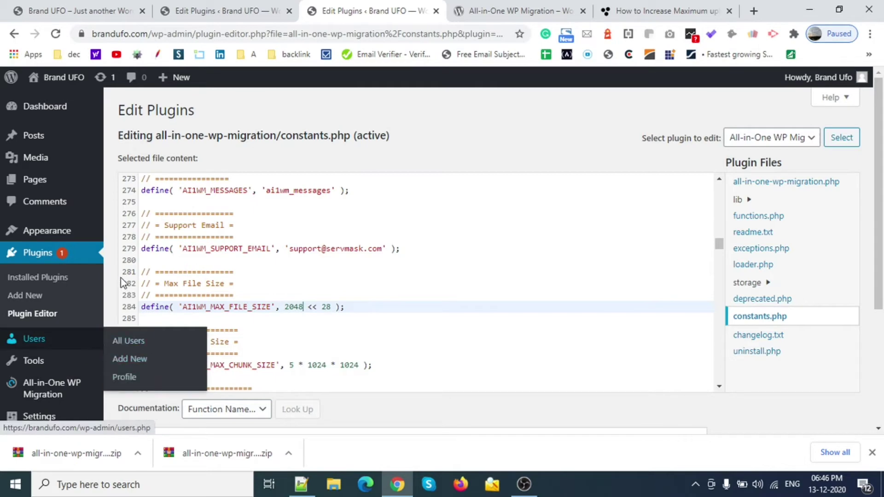
scroll(118, 274, down, 4)
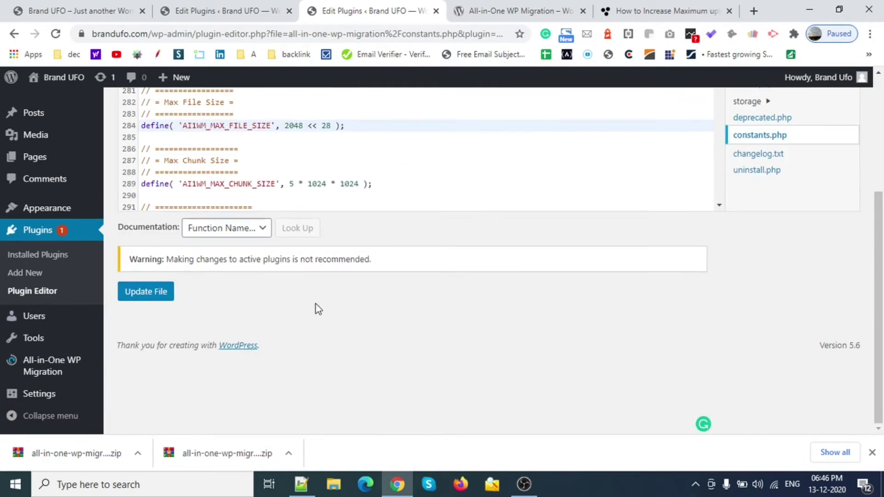
scroll(319, 309, up, 2)
double_click(326, 190)
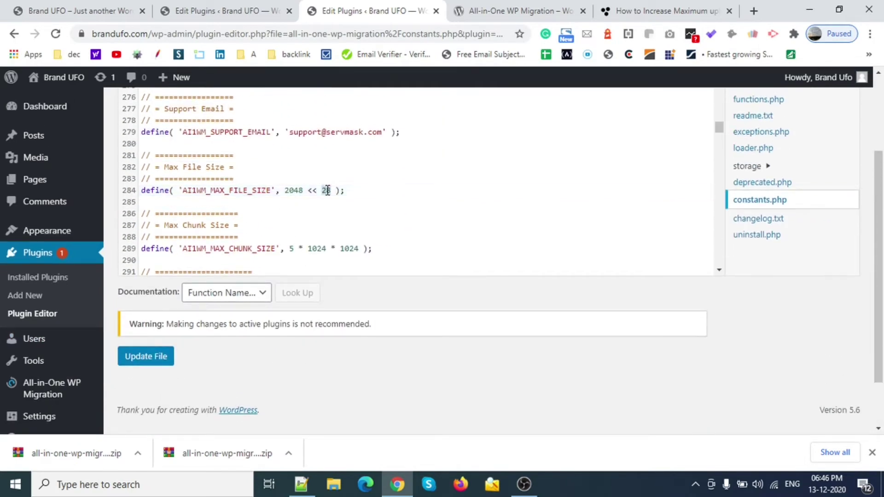
click(145, 358)
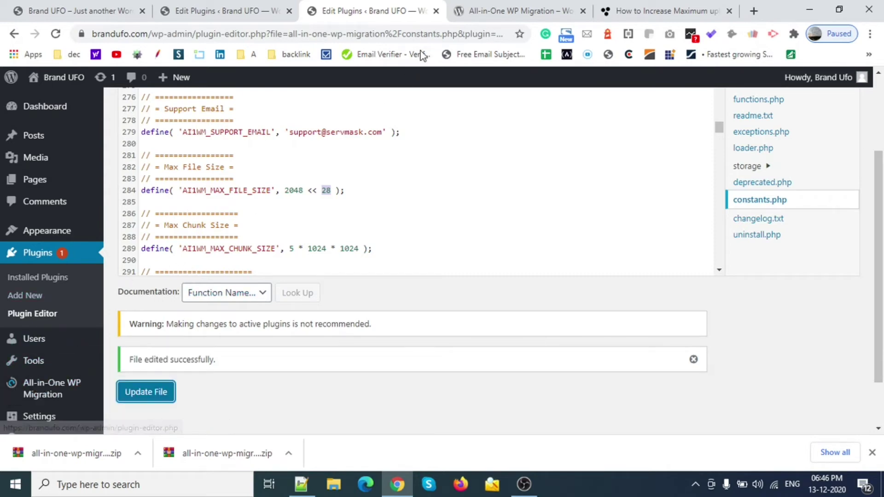
Confirm the Import page now reports a 512 GB upload limit, then return to constants.php
click(239, 4)
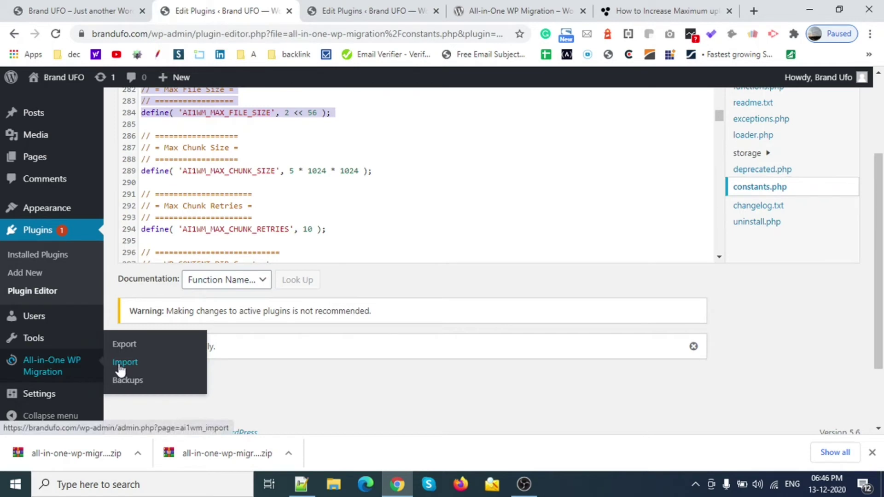
click(155, 367)
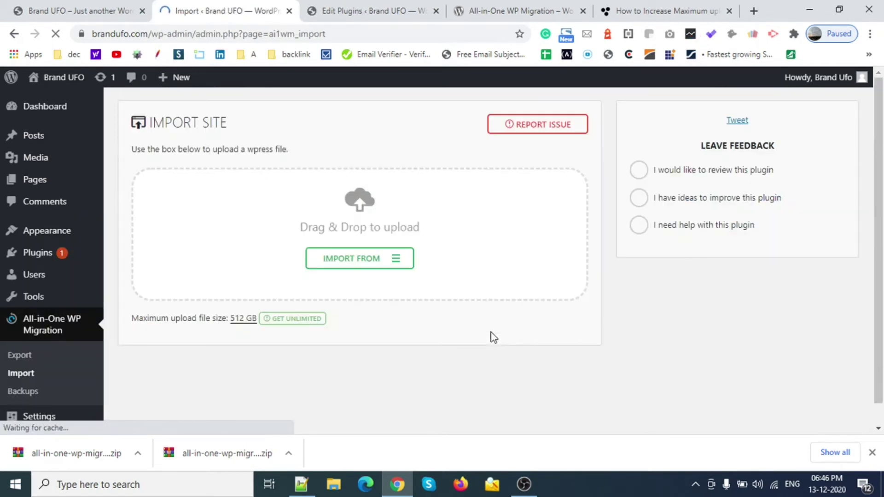
double_click(235, 317)
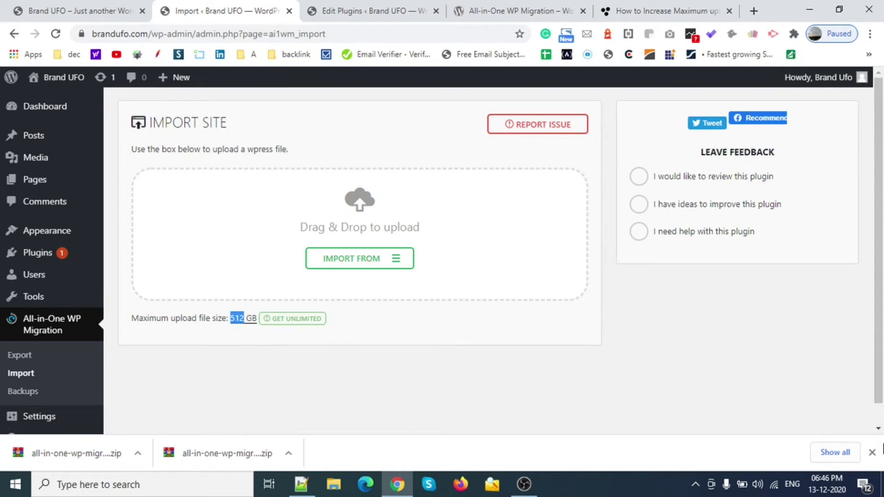
click(873, 453)
click(275, 360)
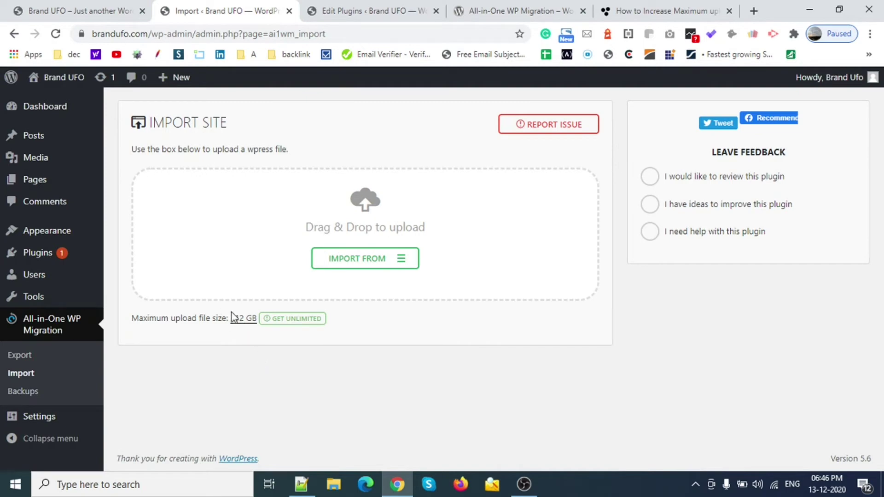
click(355, 11)
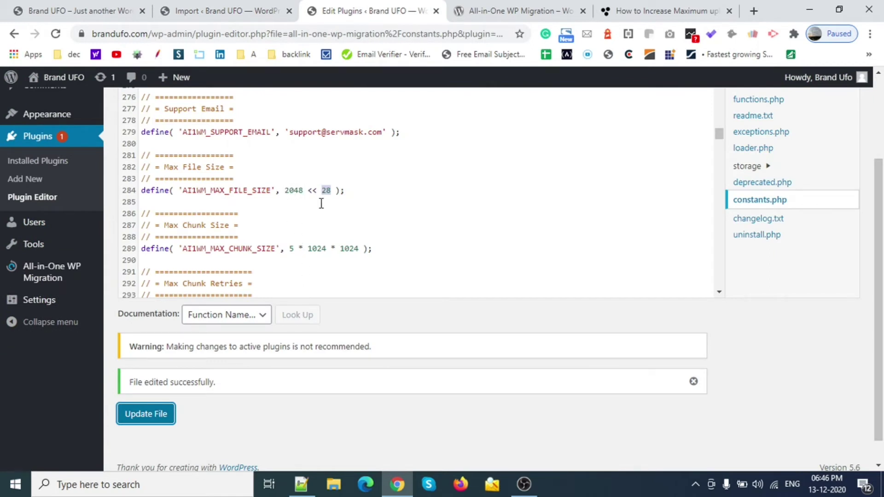
Launch Calculator and compute 2048 × 2 = 4,096
key(super)
text(cal)
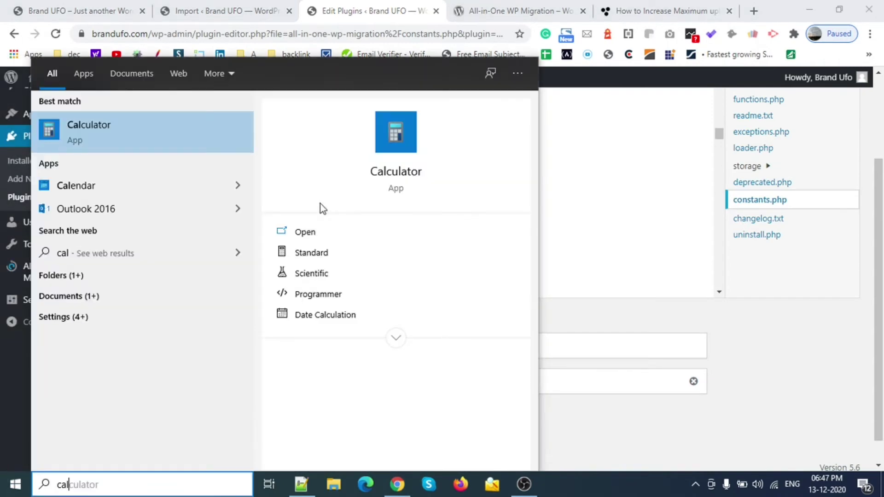
key(Return)
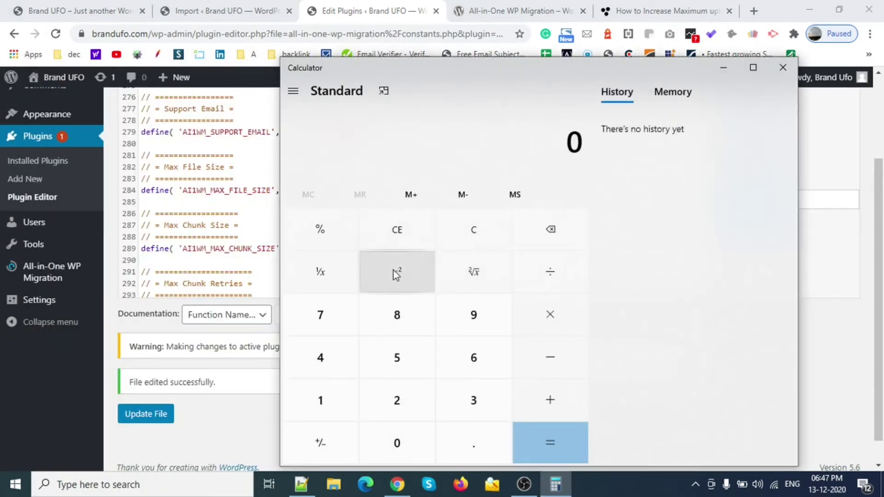
text(2048)
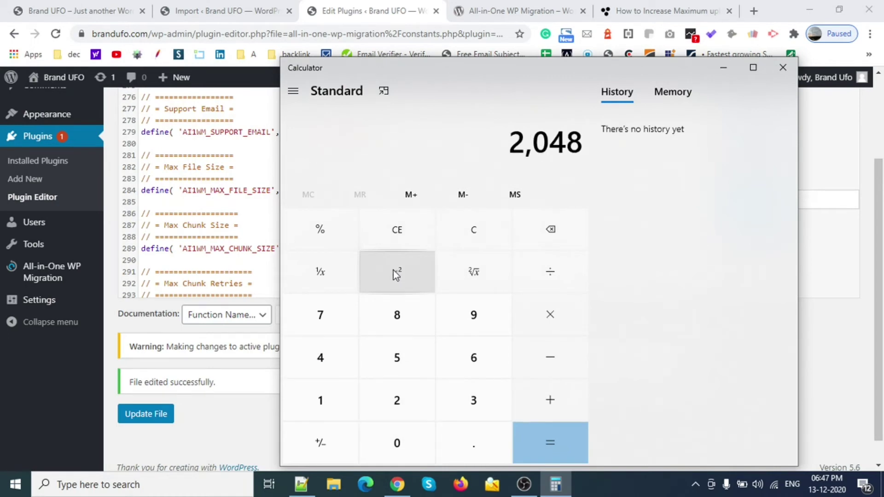
key(asterisk)
text(2)
key(Return)
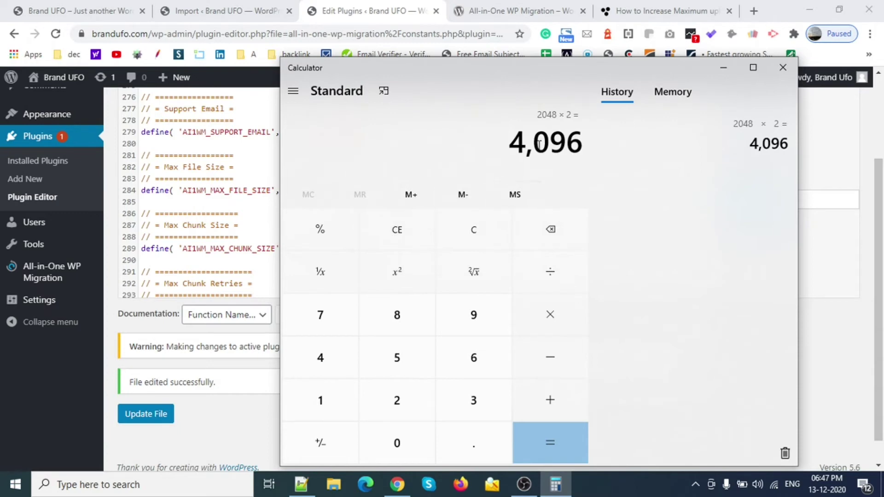
Replace 2048 with 4095 on line 284 so AI1WM_MAX_FILE_SIZE reads 4095 << 28, and save
click(783, 68)
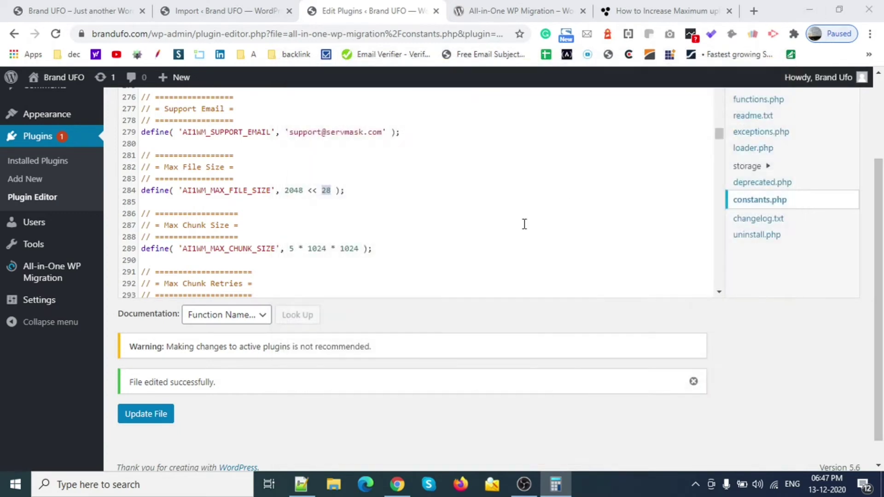
click(303, 190)
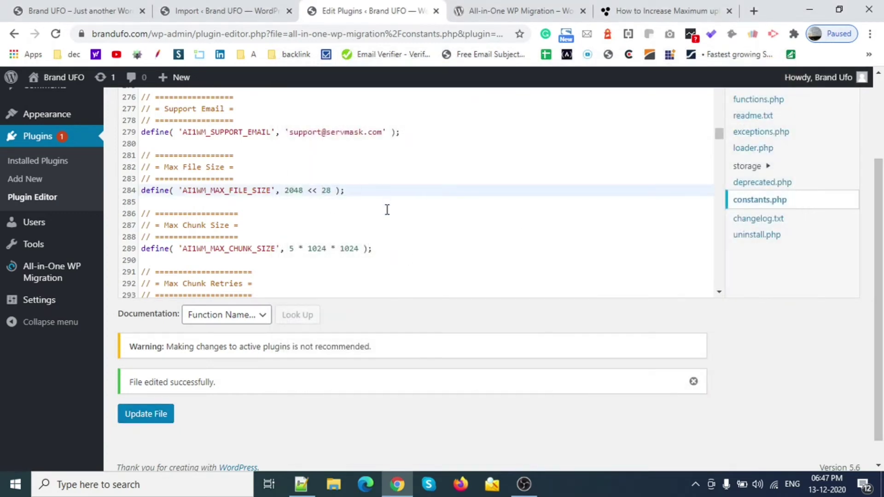
text(4095)
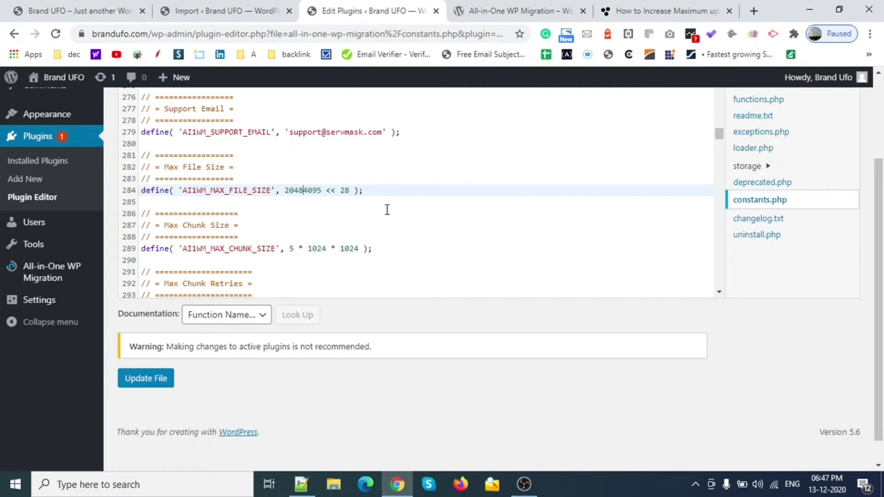
key(BackSpace)
key(BackSpace)
key(BackSpace)
key(BackSpace)
click(148, 384)
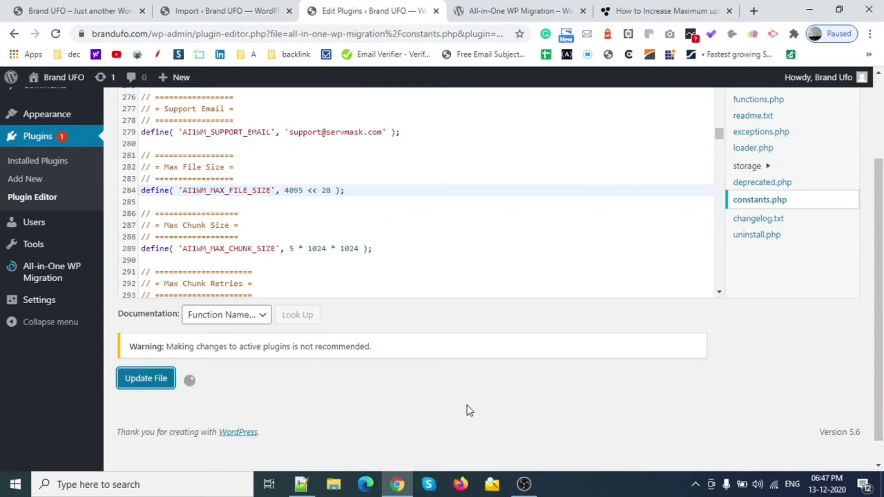
Reload the Import Site page to confirm the 1,024 GB upload limit, then return to the plugin editor
click(251, 6)
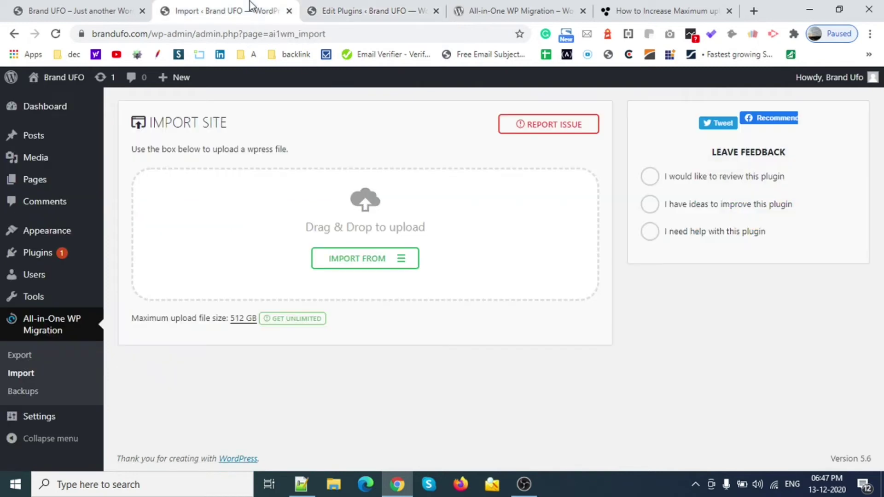
click(58, 37)
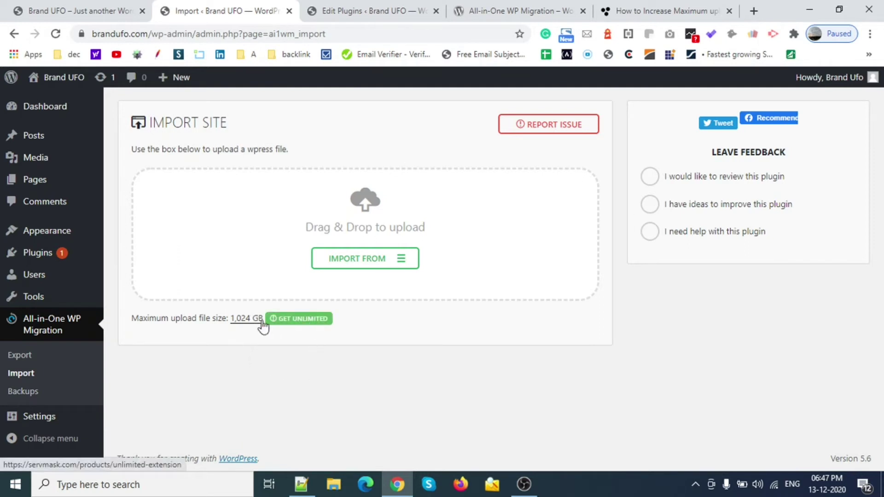
click(377, 7)
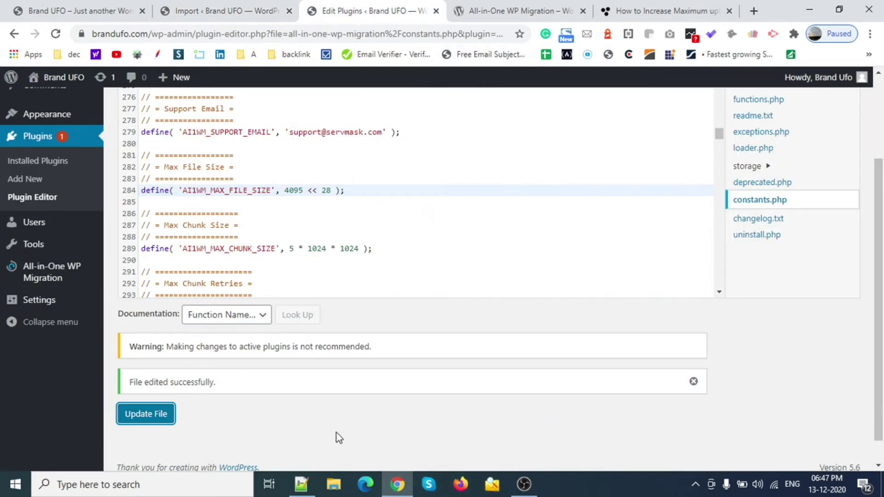
Use Windows Calculator to compute 4095 × 2 = 8190
key(super)
text(cal)
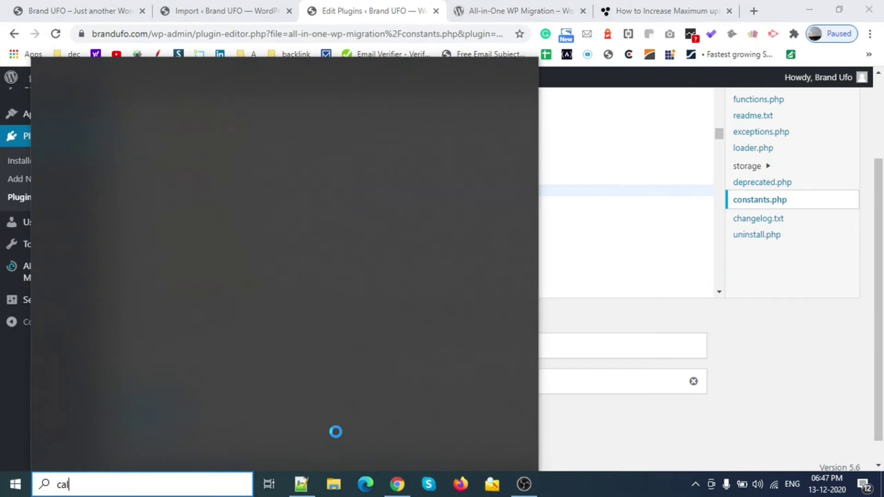
key(Return)
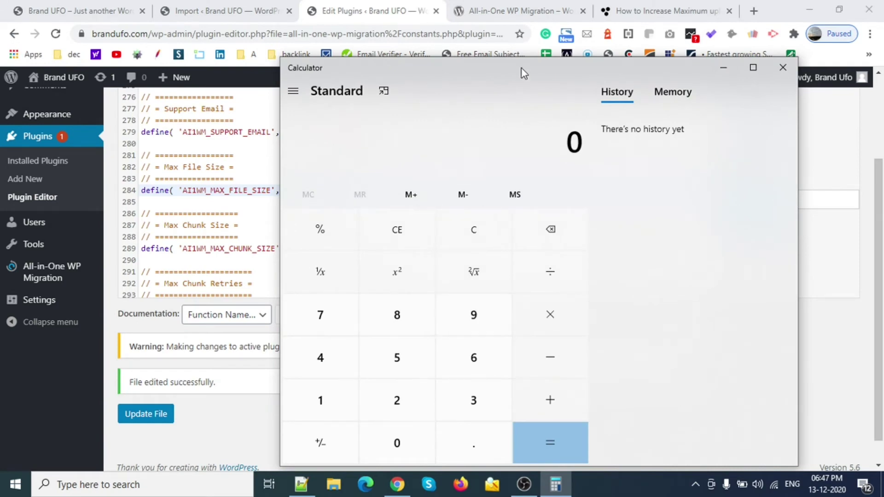
drag(523, 67, 601, 40)
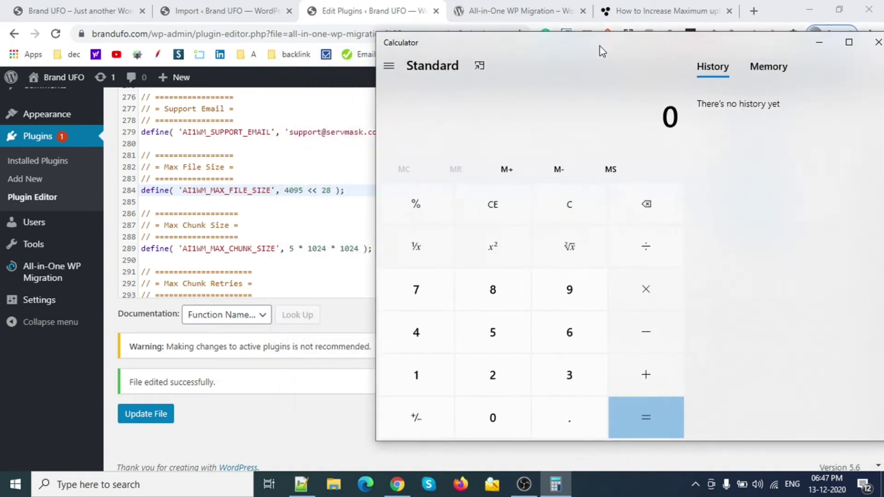
text(40)
text(95*2)
key(Return)
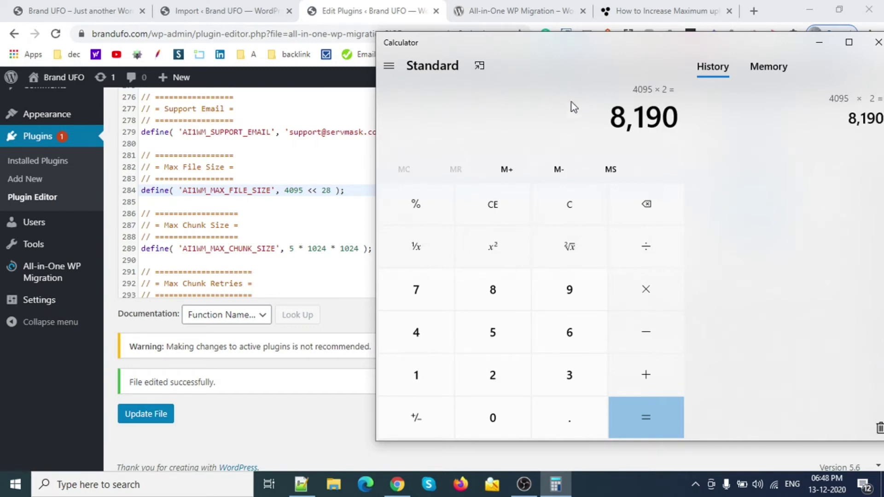
Change line 284 of constants.php to 8190 << 28 and save the file
double_click(296, 191)
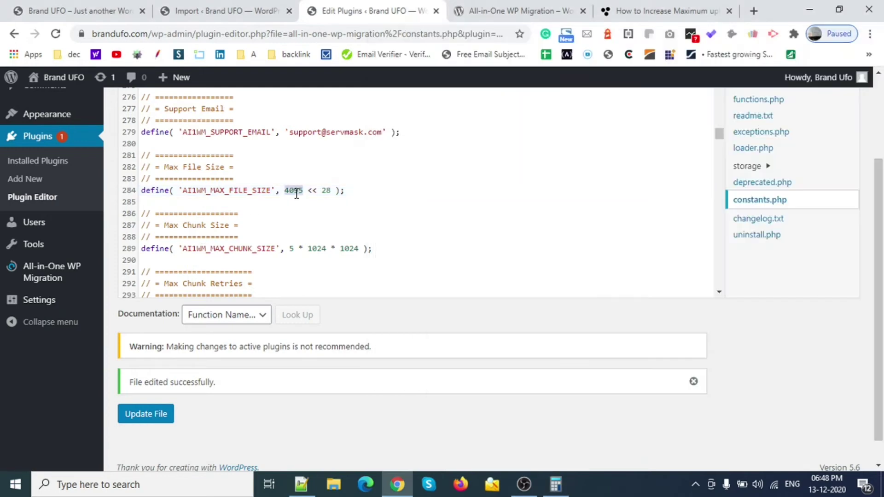
text(8190)
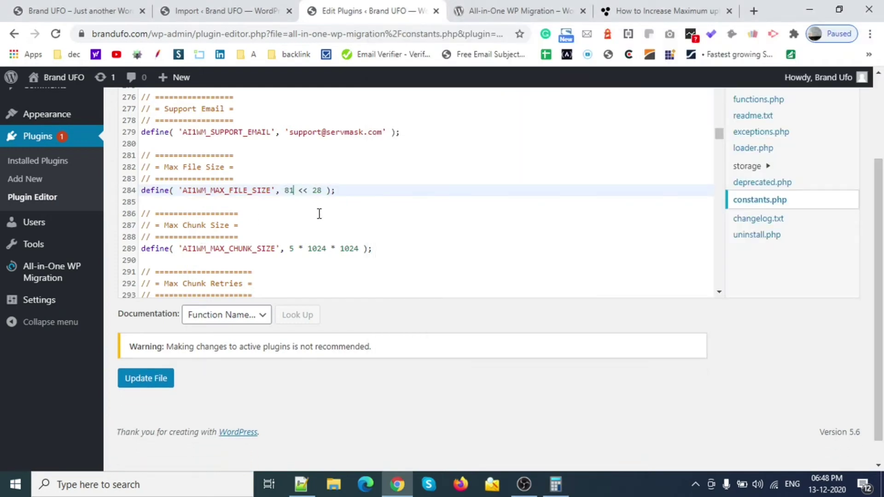
click(363, 203)
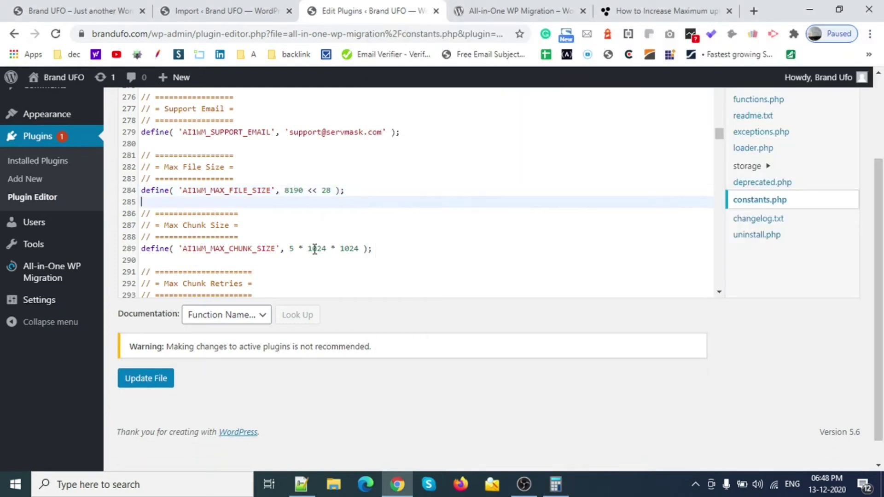
click(141, 382)
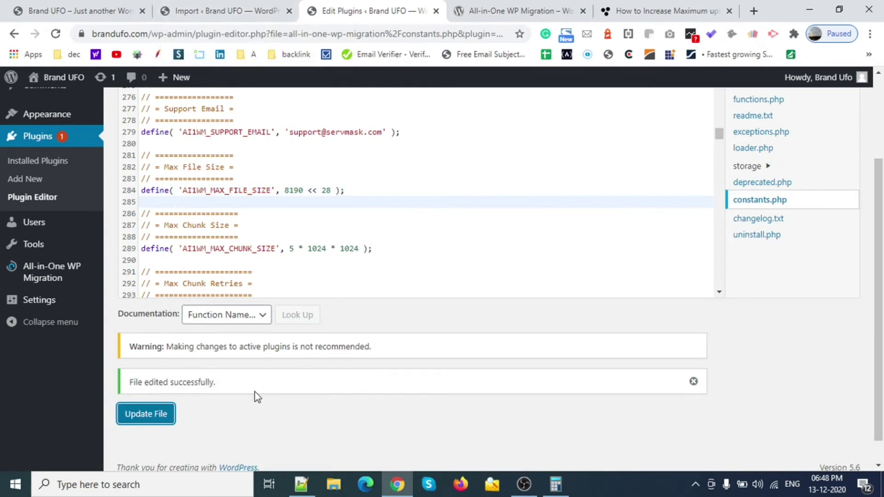
Reload the Import Site page to confirm the new 2 TB upload limit
click(233, 14)
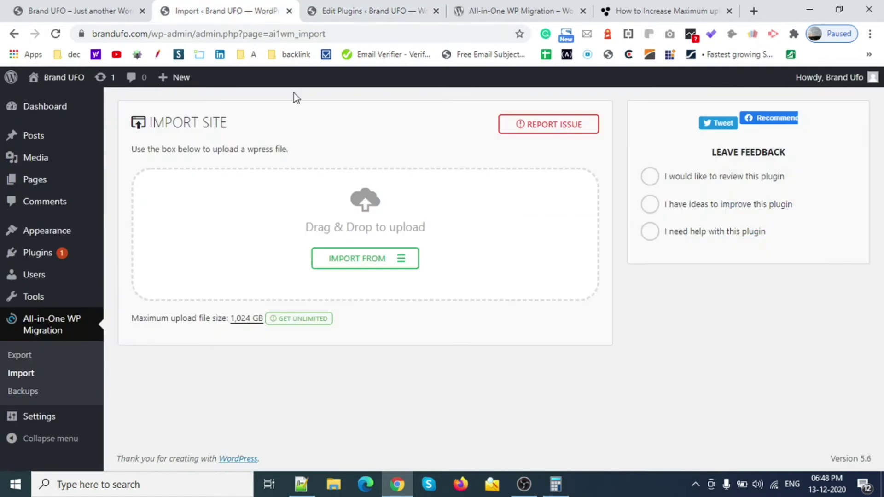
click(56, 34)
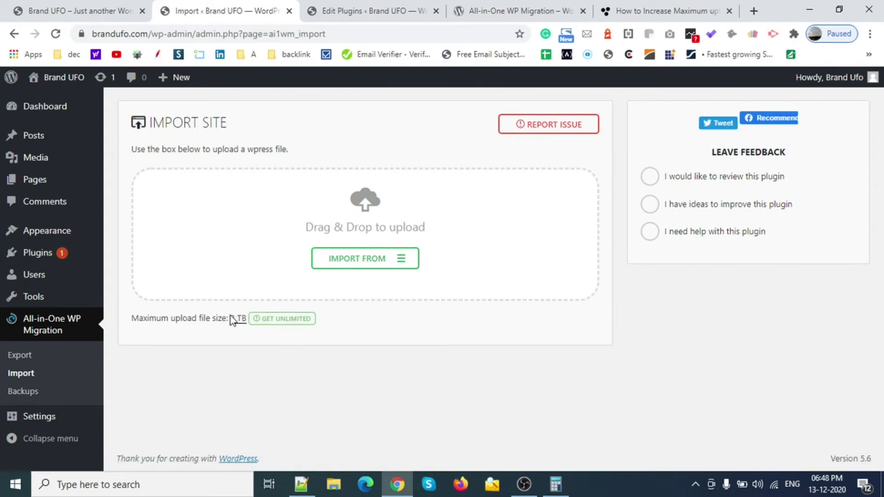
drag(231, 318, 247, 318)
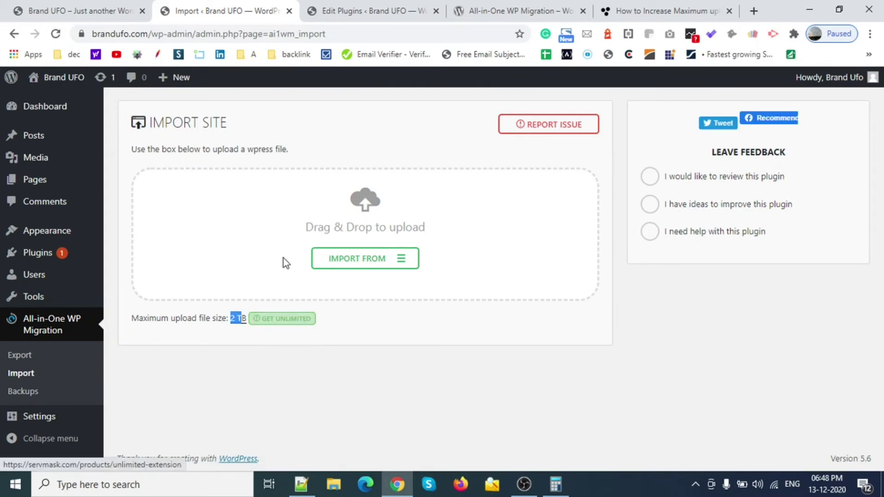
click(414, 6)
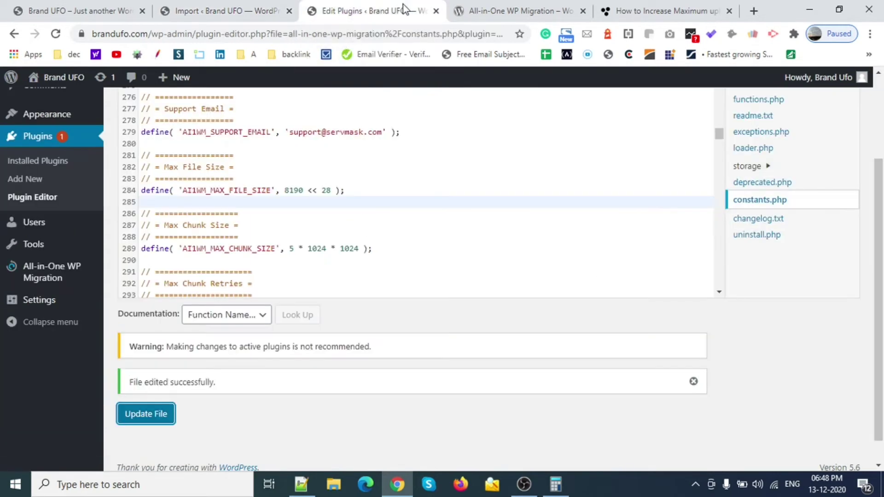
Change line 284 of constants.php to 2 << 112 and save the file
double_click(302, 190)
text(2)
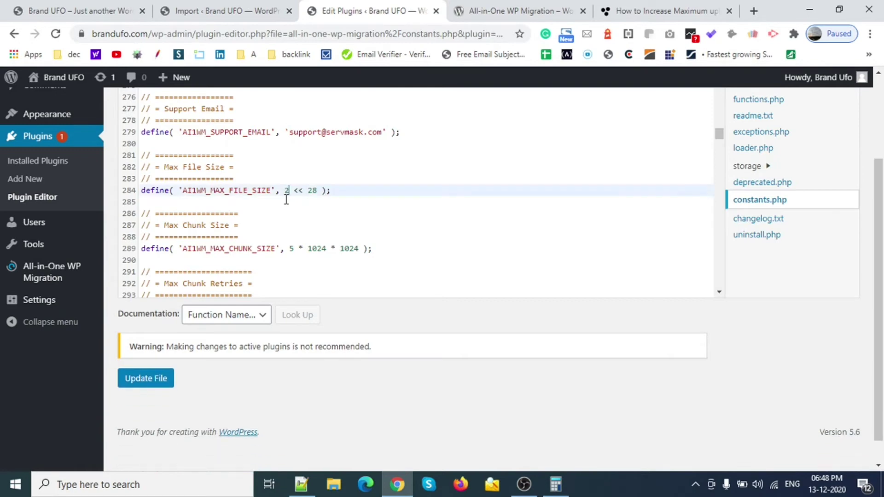
double_click(313, 192)
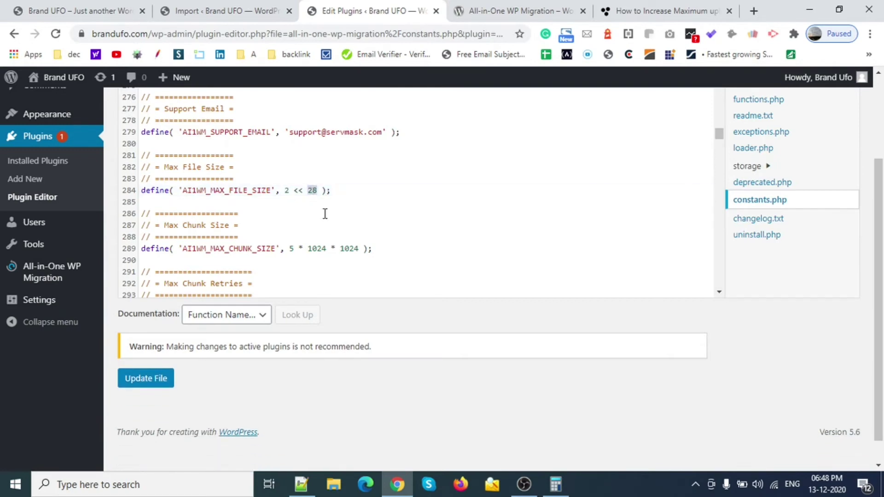
text(56)
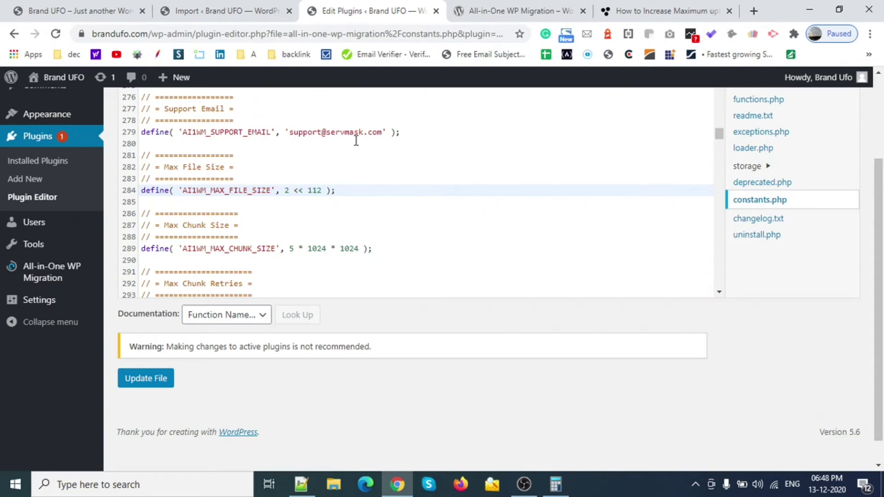
click(145, 380)
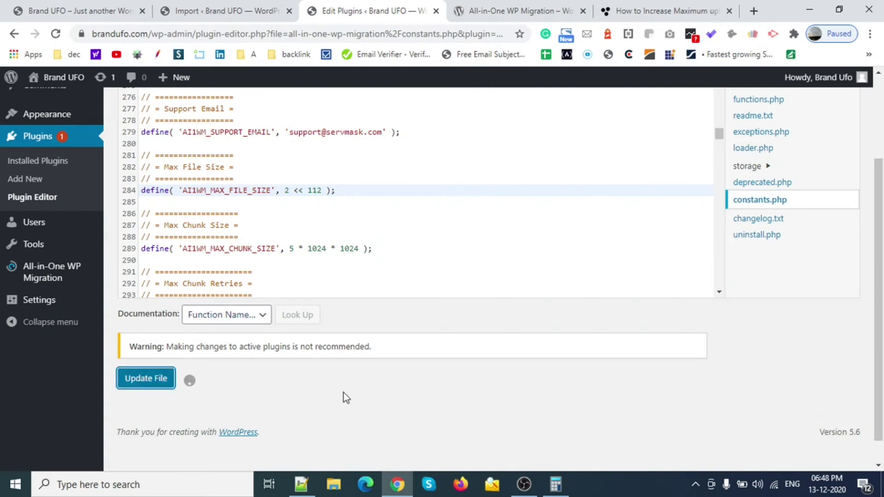
Reload the Import Site page to confirm the upload limit reads Unlimited
click(216, 10)
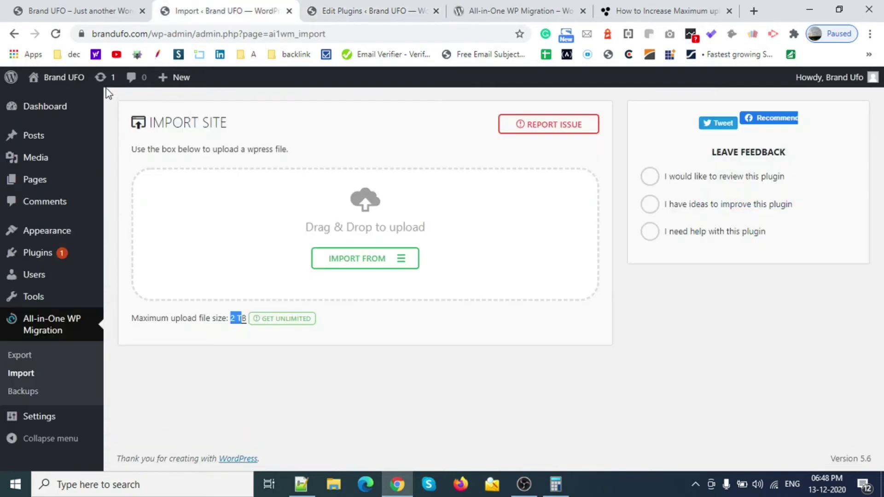
click(56, 34)
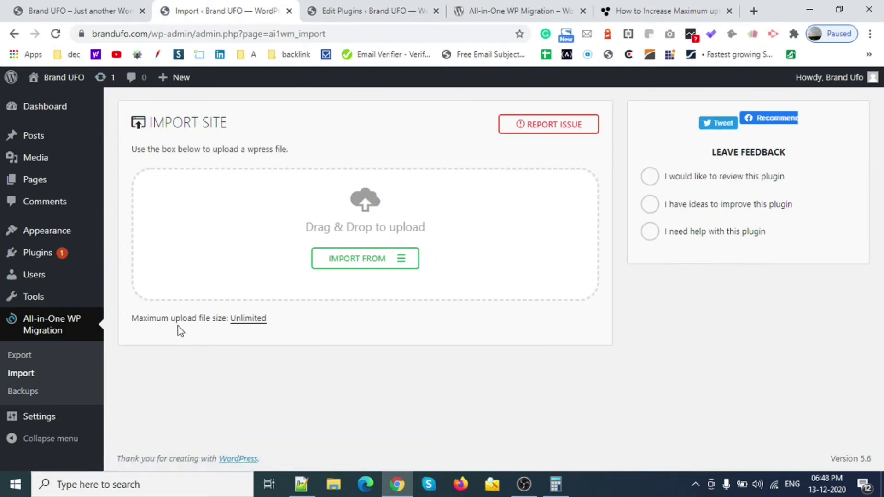
drag(182, 319, 313, 339)
Change line 284 to 2 << 56, save, and reload the import page showing 131,072 TB
click(278, 340)
click(368, 14)
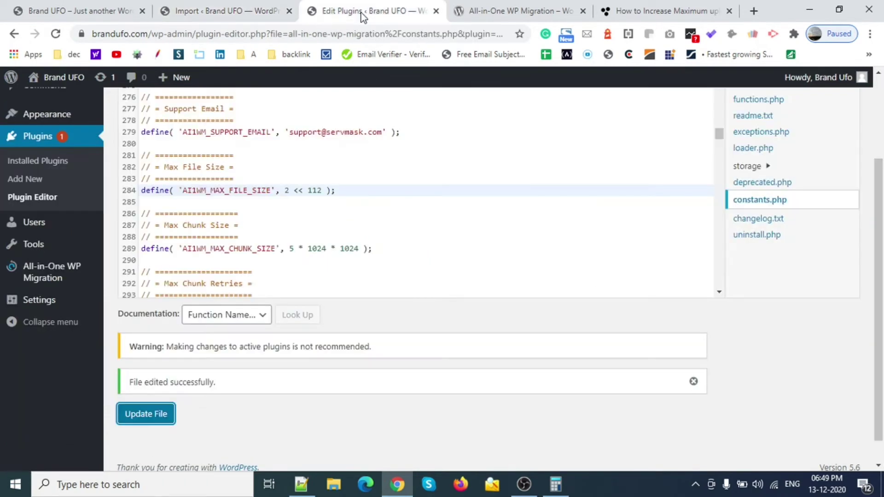
double_click(315, 190)
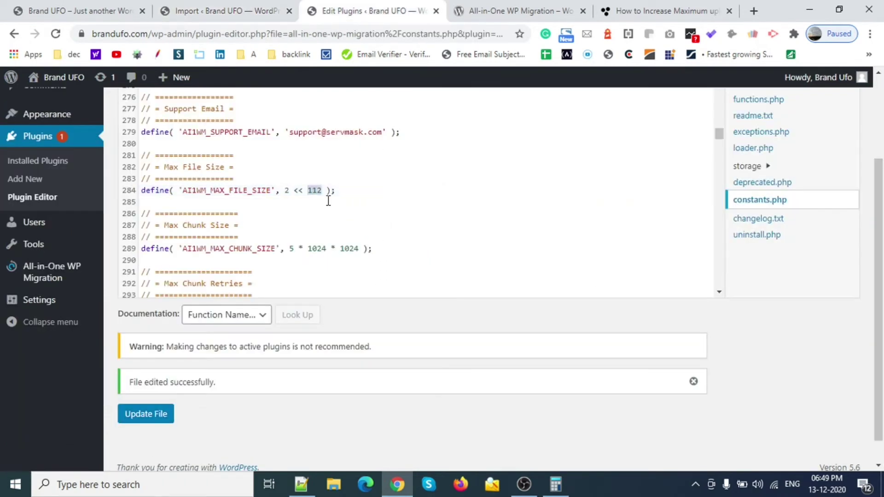
text(56)
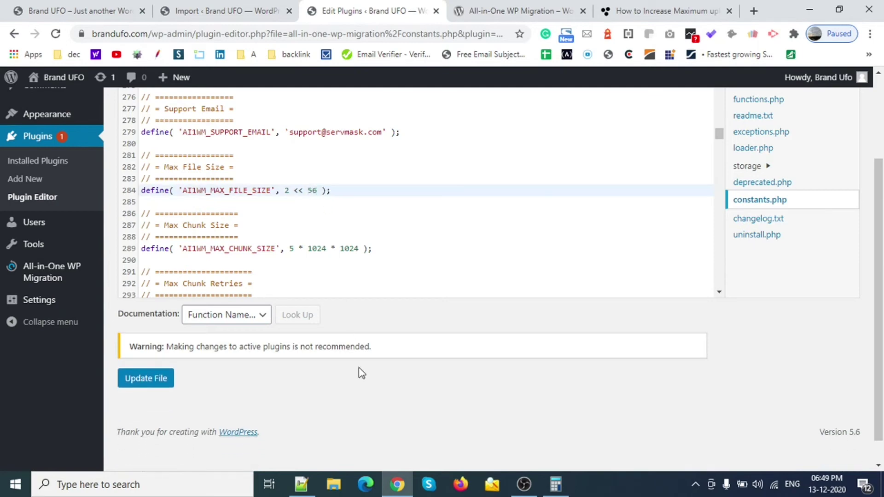
click(172, 377)
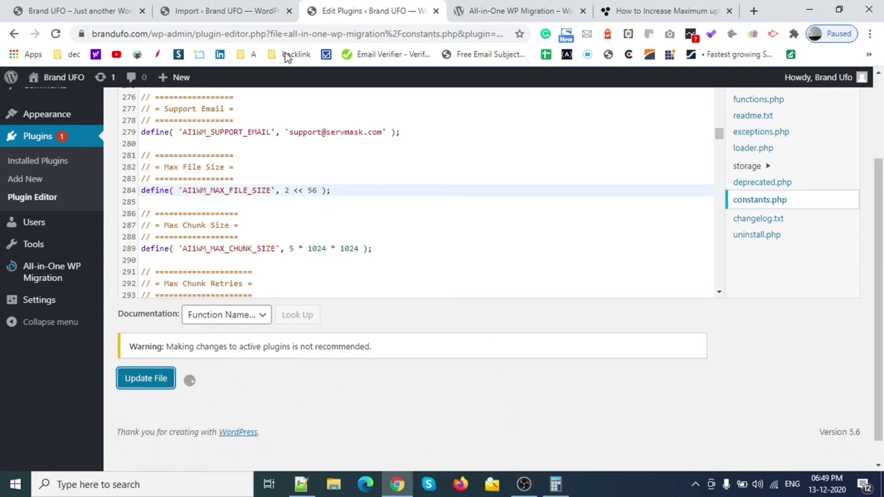
click(205, 6)
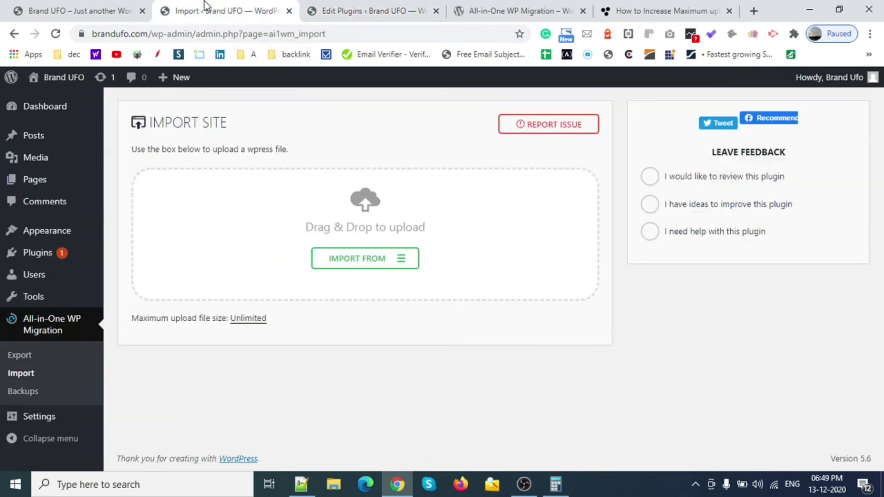
click(56, 33)
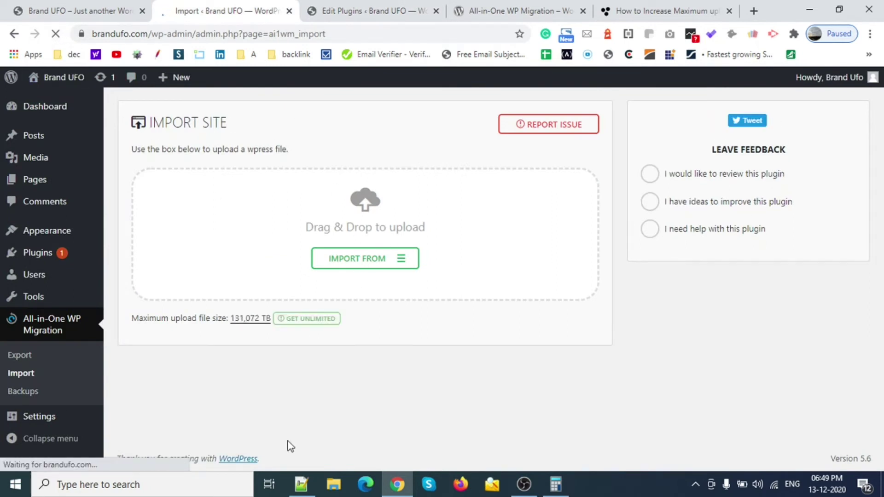
click(656, 6)
scroll(322, 304, up, 15)
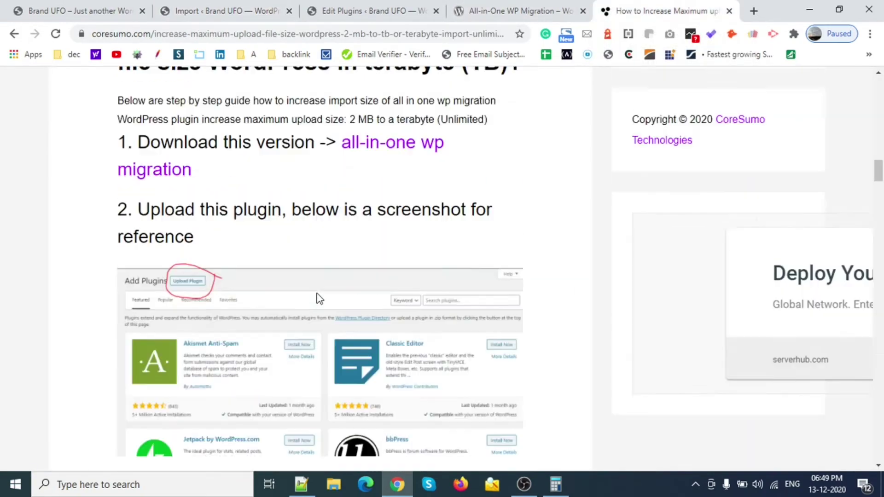
scroll(317, 295, up, 20)
scroll(320, 297, down, 7)
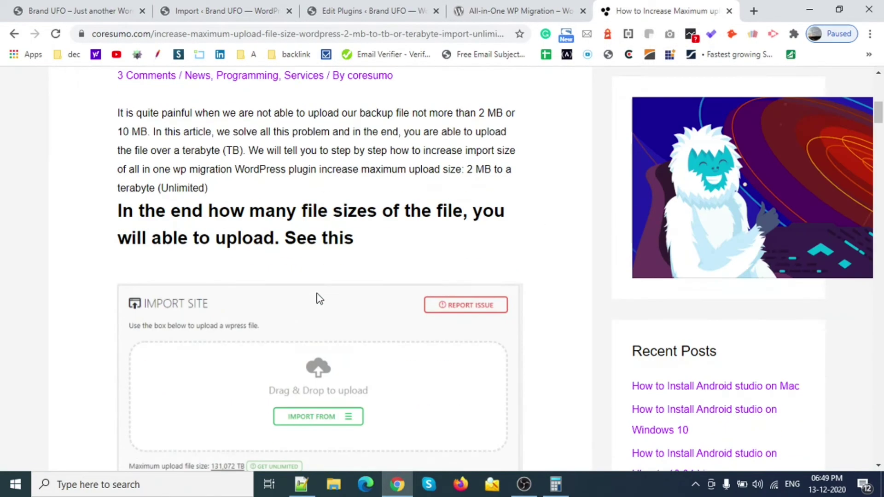
scroll(318, 297, up, 8)
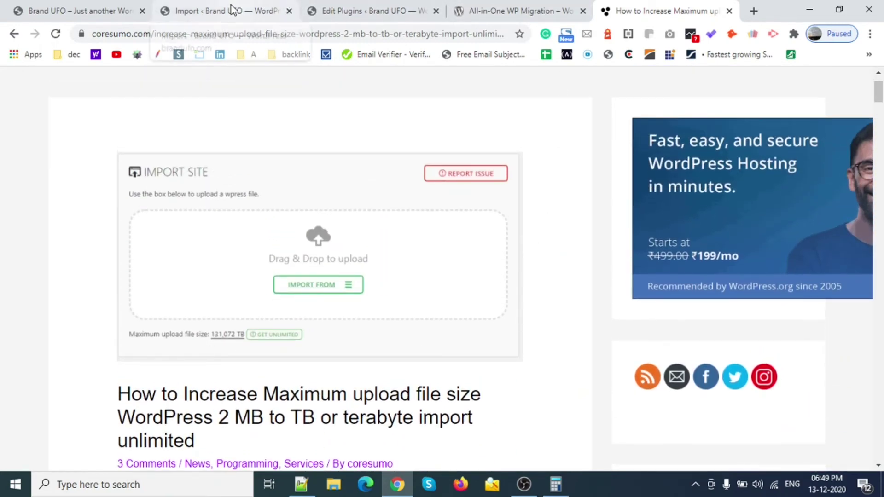
click(212, 5)
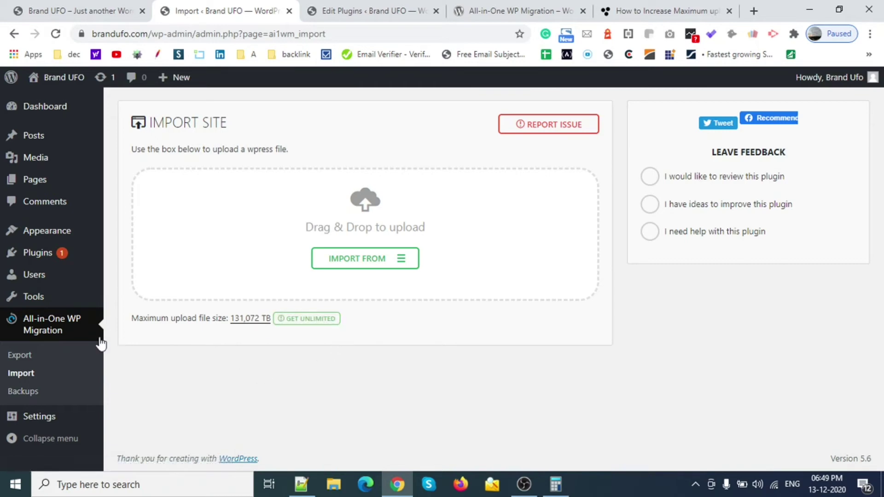
Start an All-in-One WP Migration export of the whole site to FILE
click(14, 359)
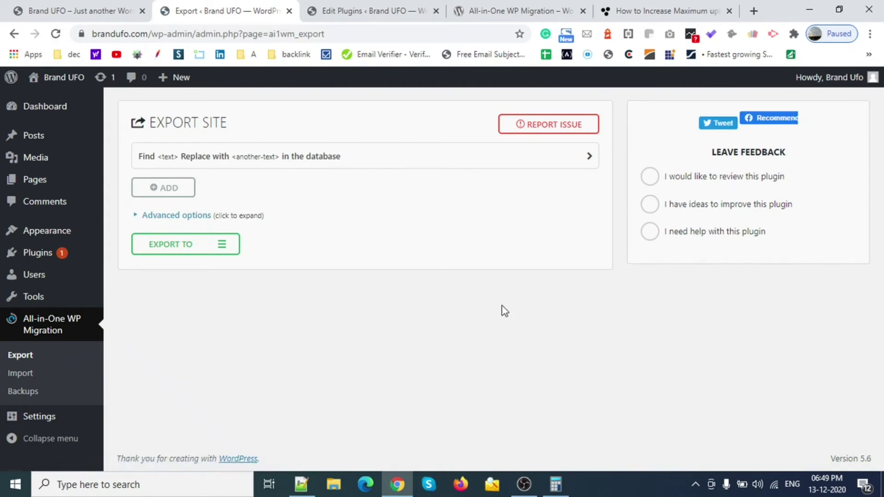
click(218, 251)
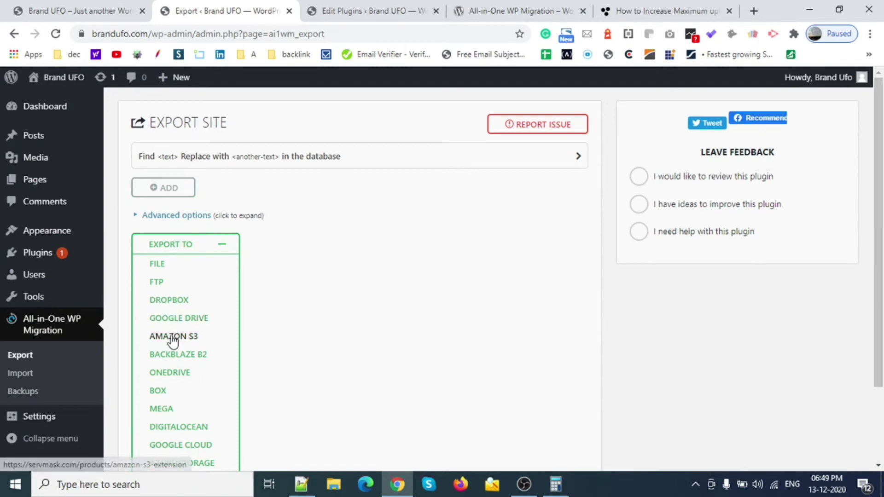
scroll(368, 292, down, 2)
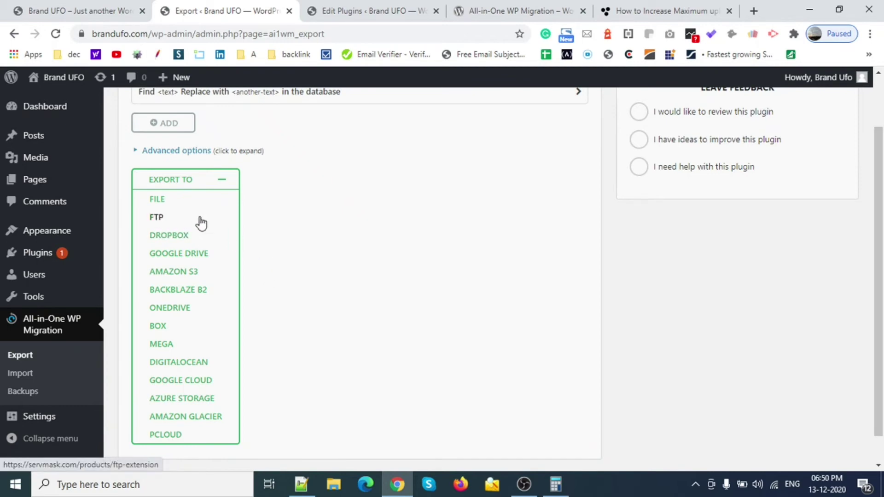
click(156, 201)
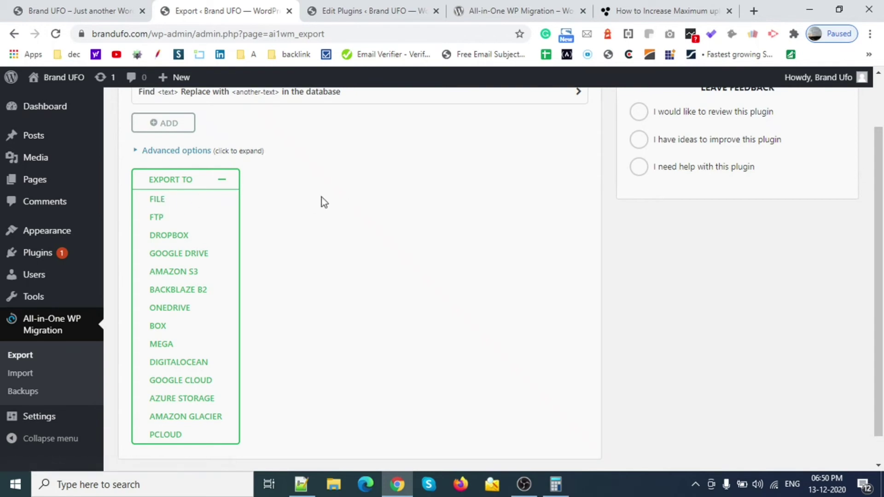
click(156, 203)
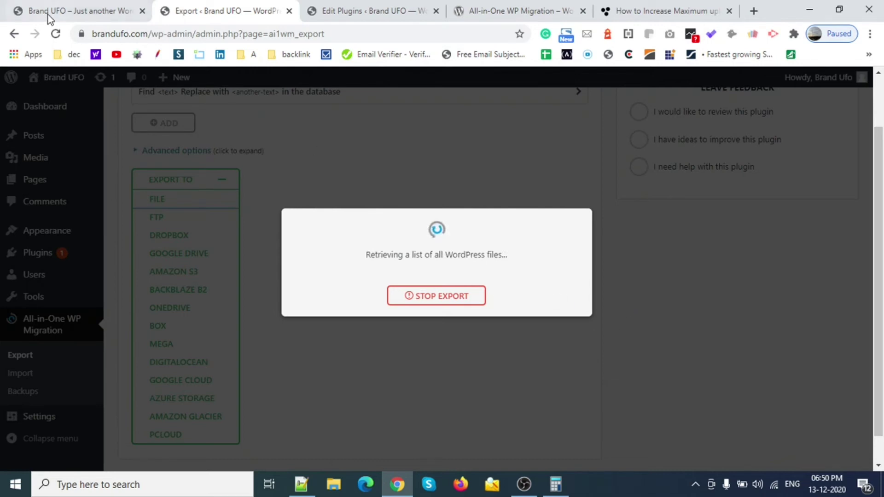
Check the site's front page, then return to the export progress archiving 1400 files
click(101, 8)
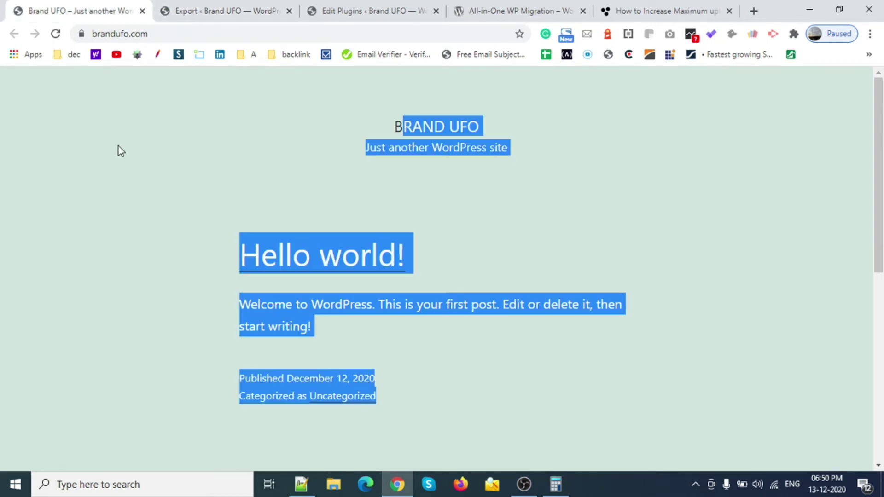
click(55, 34)
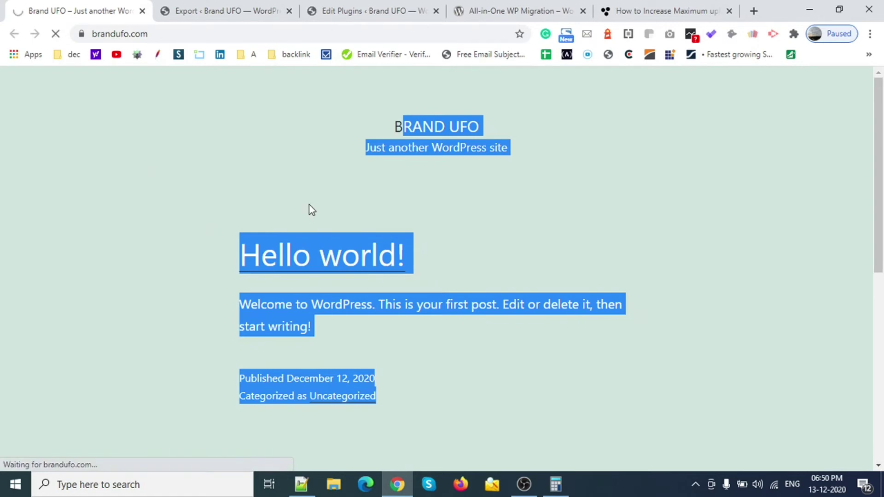
scroll(309, 205, down, 5)
scroll(251, 203, up, 5)
click(104, 199)
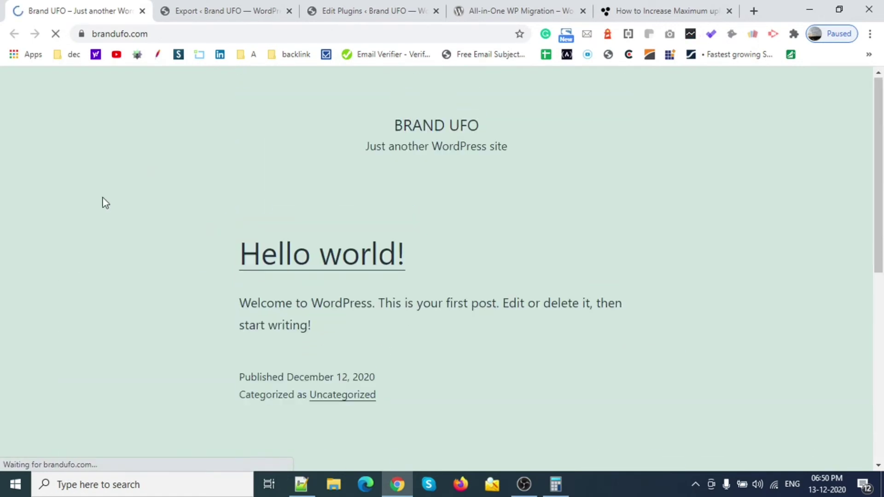
click(246, 6)
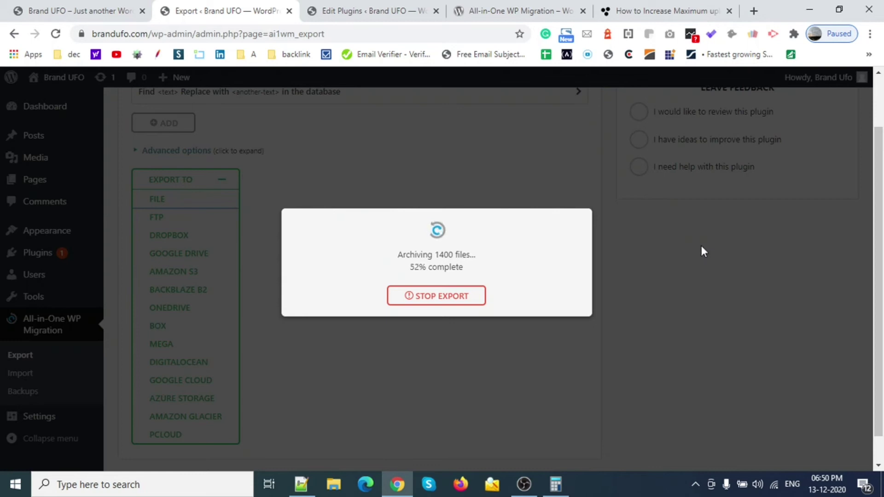
click(695, 484)
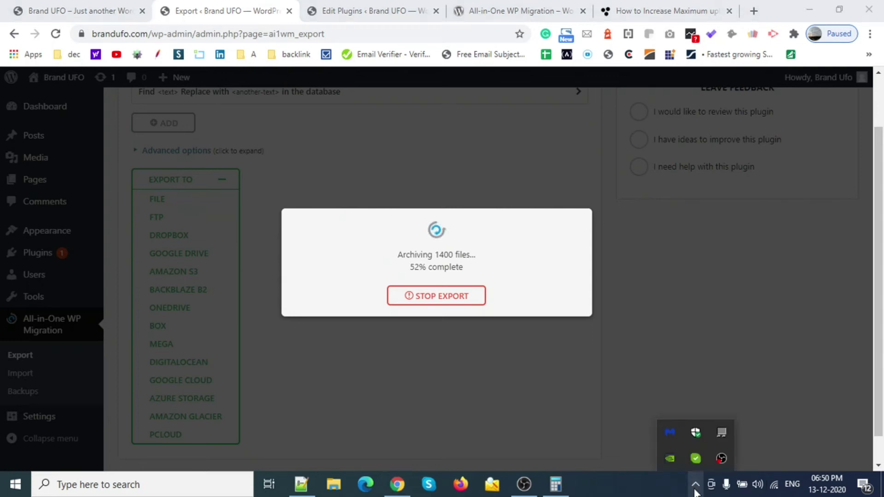
click(695, 489)
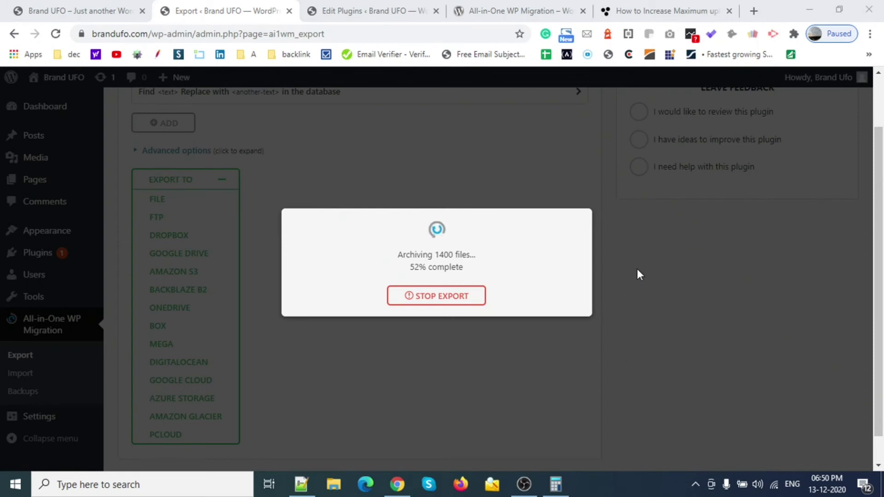
Scroll through the All-in-One WP Migration plugin page
click(512, 9)
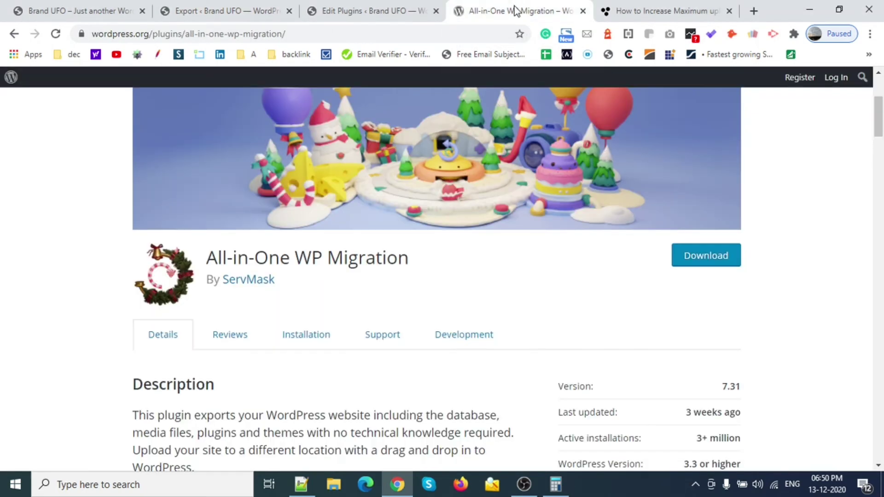
scroll(482, 295, down, 15)
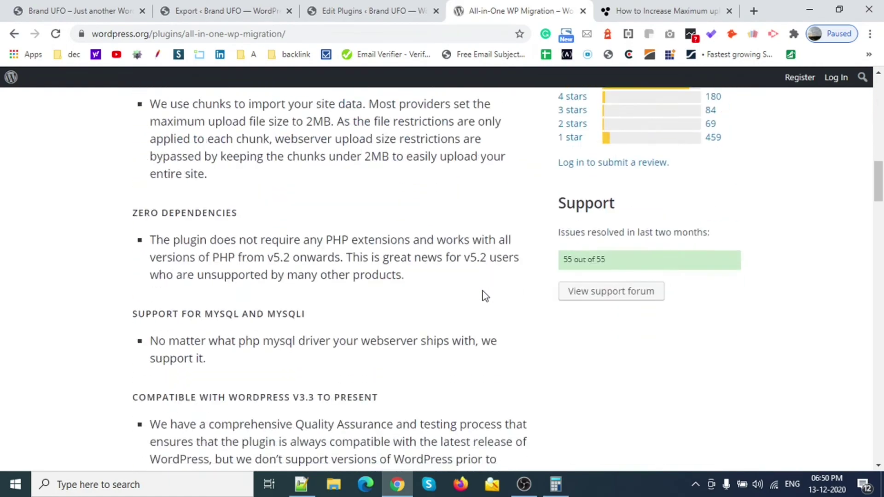
scroll(477, 300, down, 20)
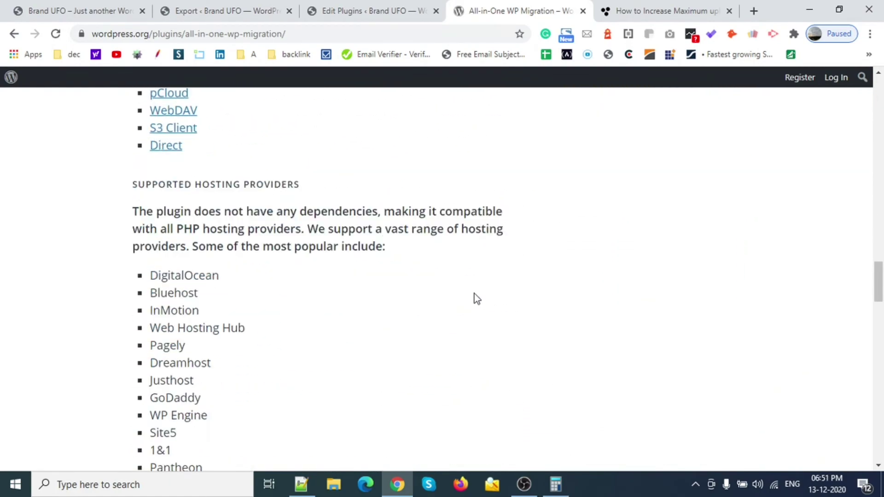
scroll(477, 300, up, 20)
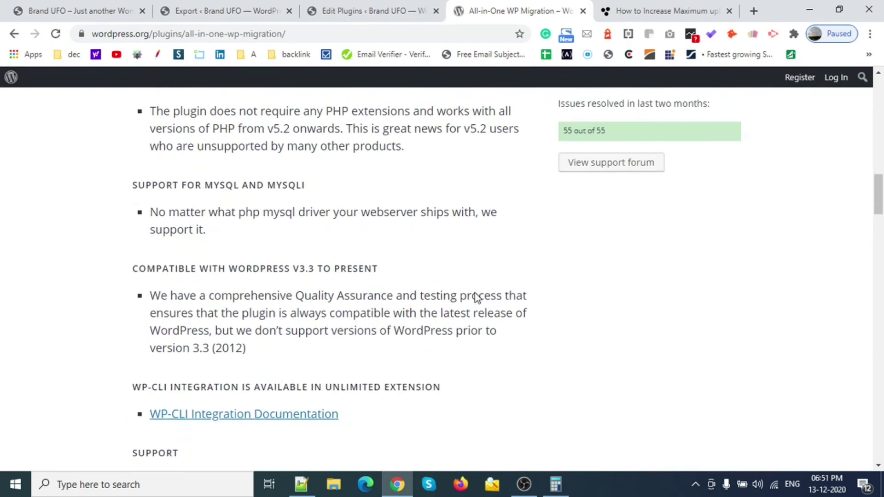
scroll(473, 297, up, 15)
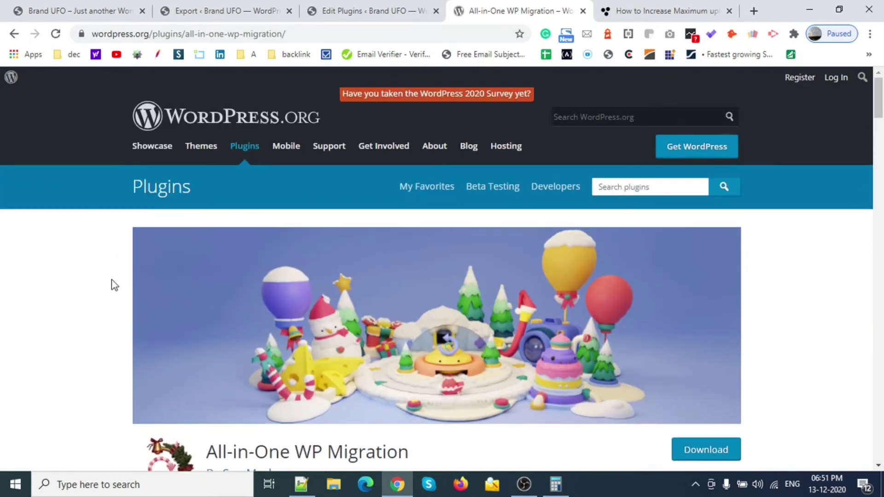
scroll(719, 284, down, 7)
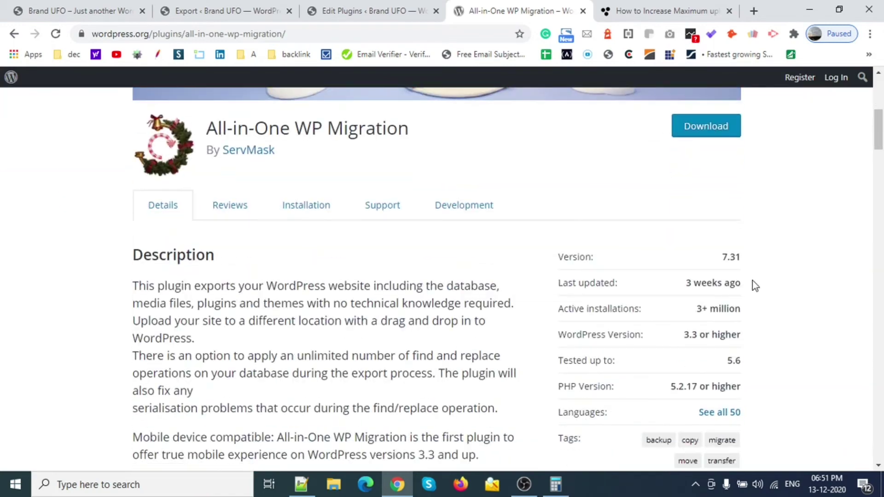
scroll(752, 258, down, 15)
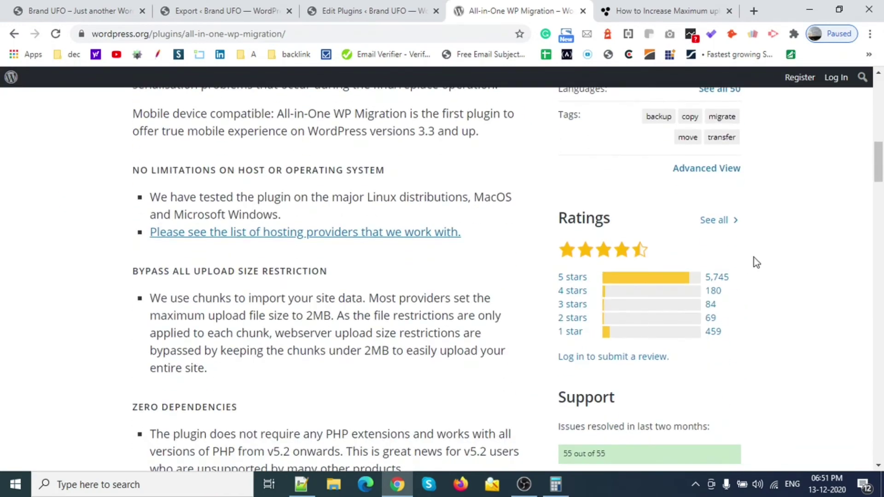
scroll(756, 262, down, 15)
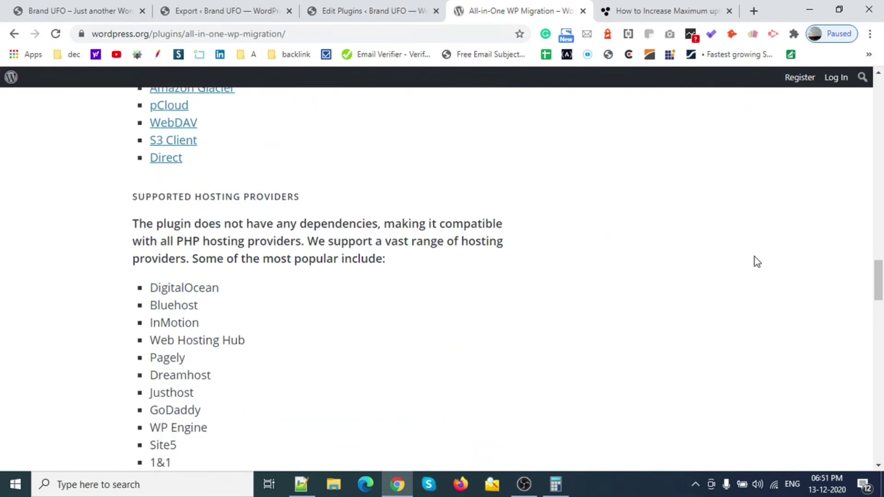
scroll(757, 262, down, 8)
scroll(755, 256, up, 20)
scroll(754, 254, up, 15)
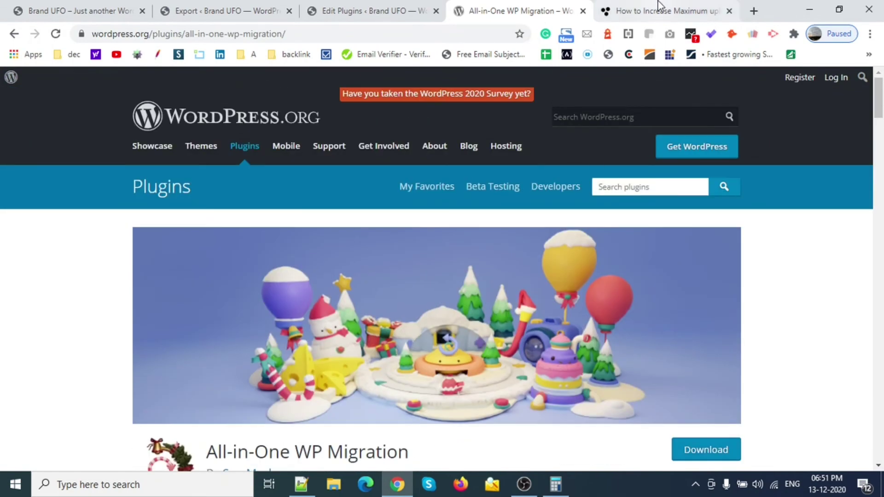
Skim the CoreSumo article, then return to the export page with the 32 MB backup ready
click(660, 5)
scroll(348, 384, down, 15)
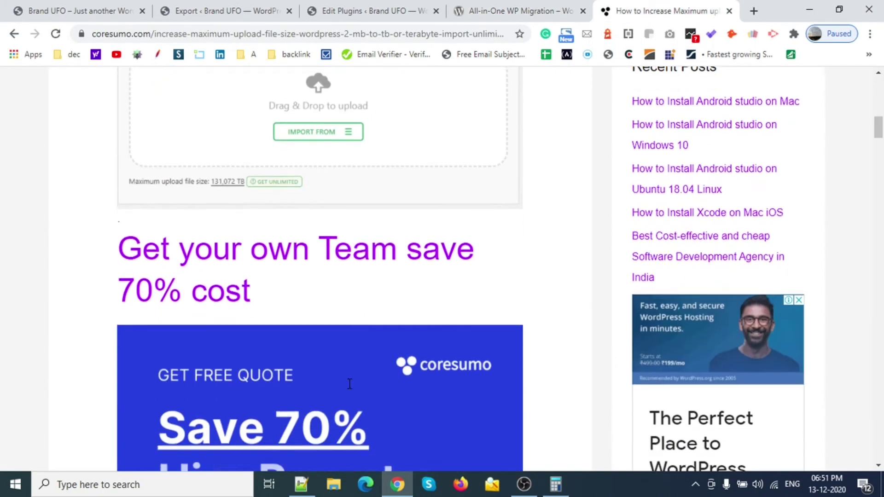
scroll(349, 384, down, 20)
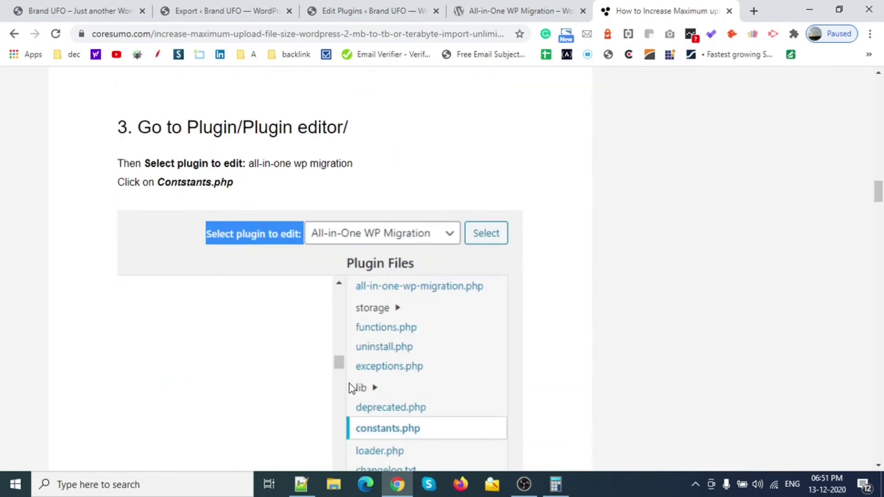
scroll(351, 388, down, 12)
scroll(351, 388, down, 4)
scroll(350, 382, up, 7)
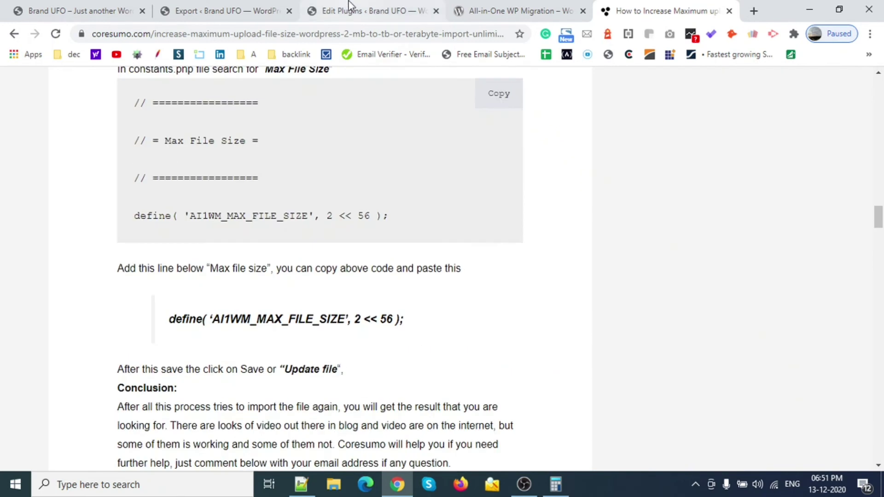
click(350, 5)
click(254, 13)
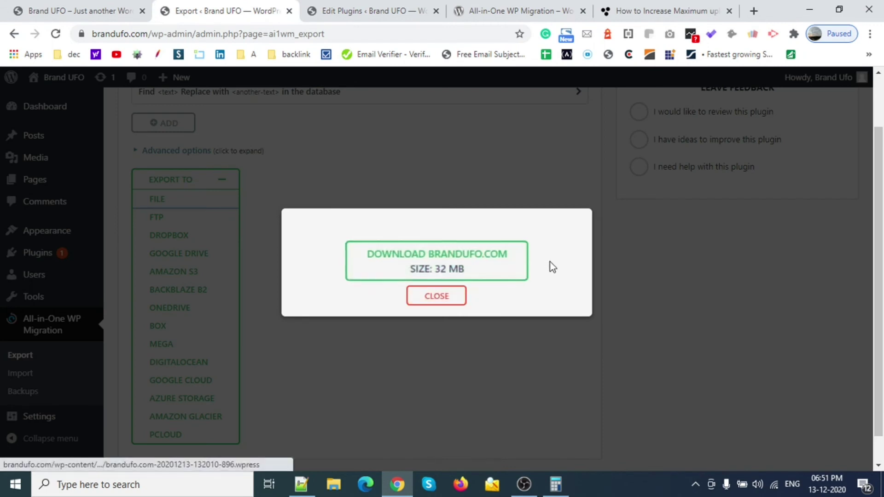
Download the 32 MB brandufo.com .wpress backup, close the export box, and open Import
click(441, 260)
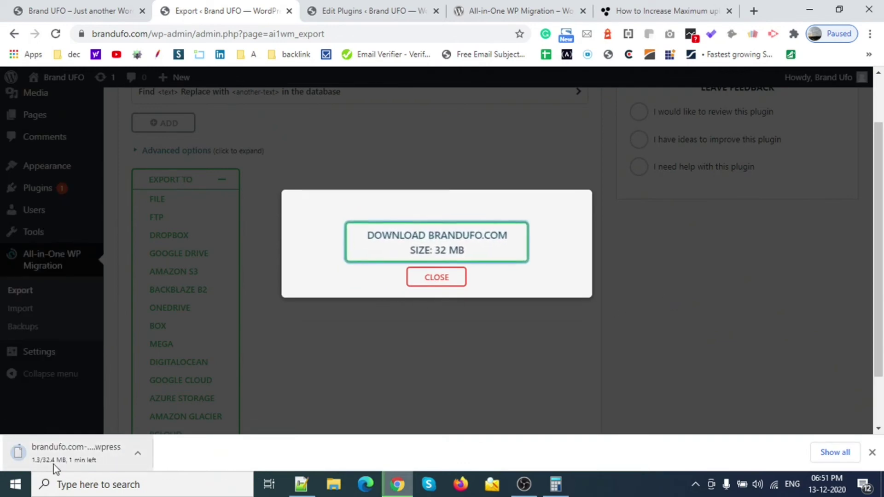
click(437, 277)
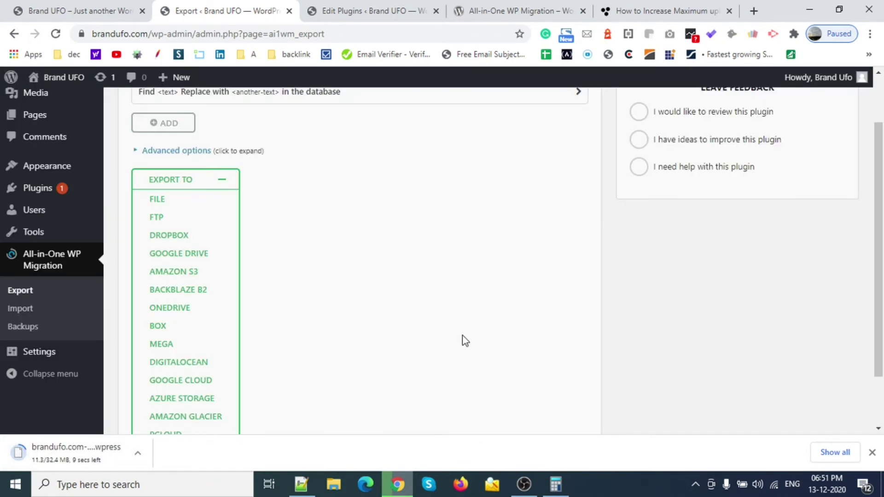
scroll(383, 249, up, 2)
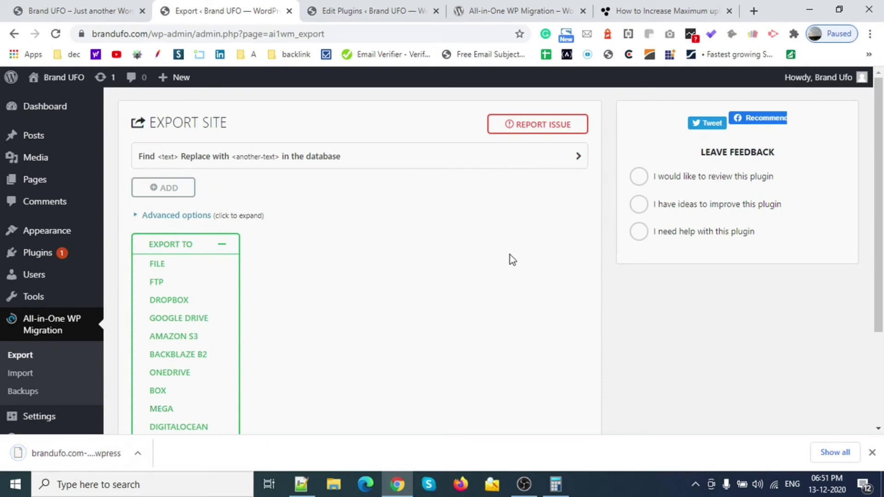
click(23, 374)
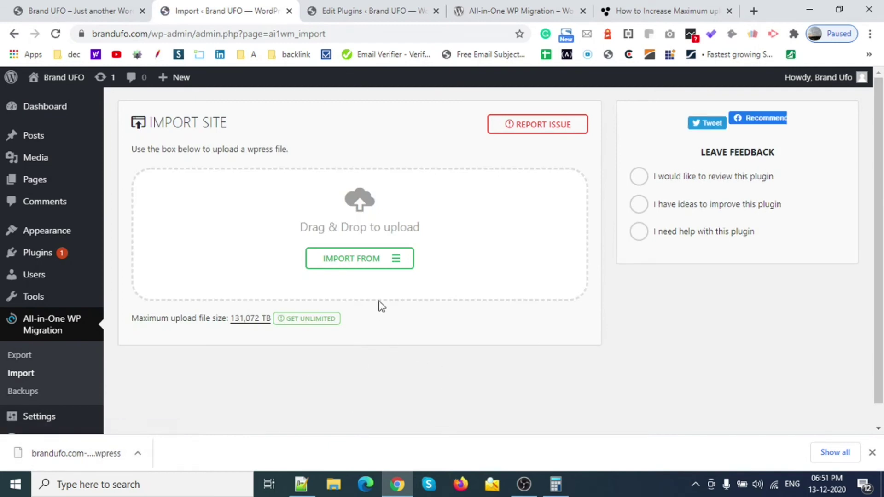
Import from FILE, choosing the downloaded .wpress backup in Downloads
click(385, 266)
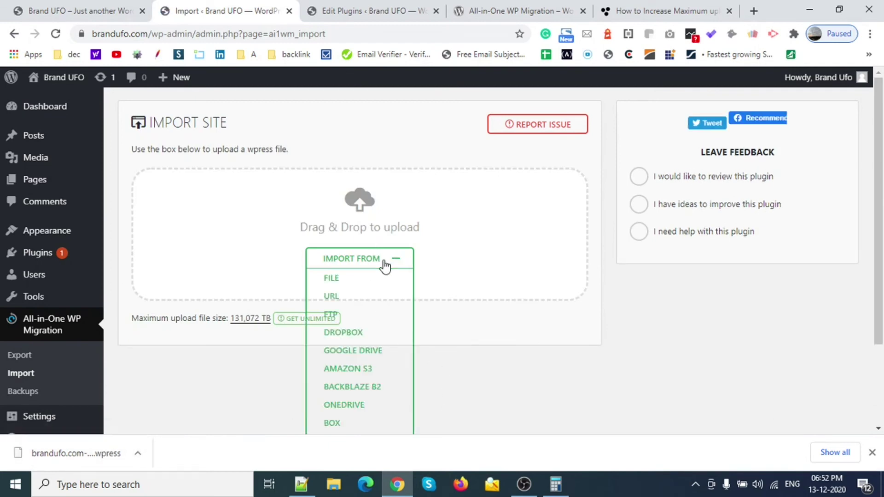
click(332, 279)
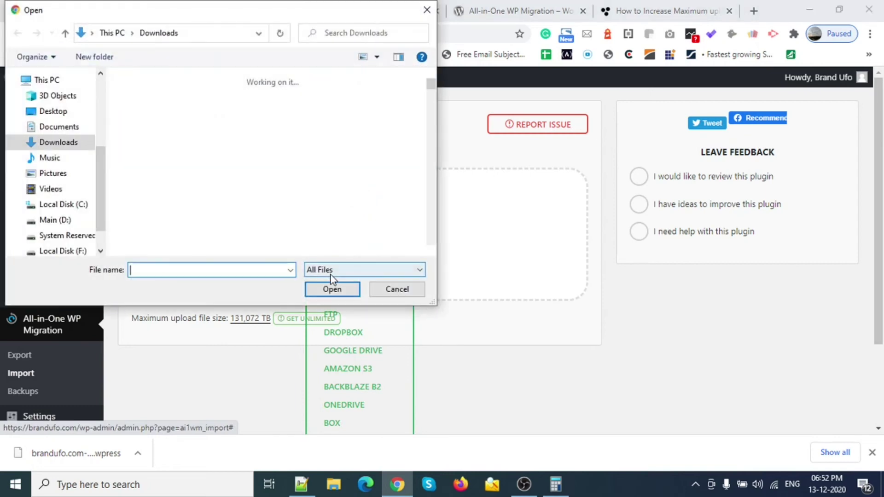
double_click(158, 113)
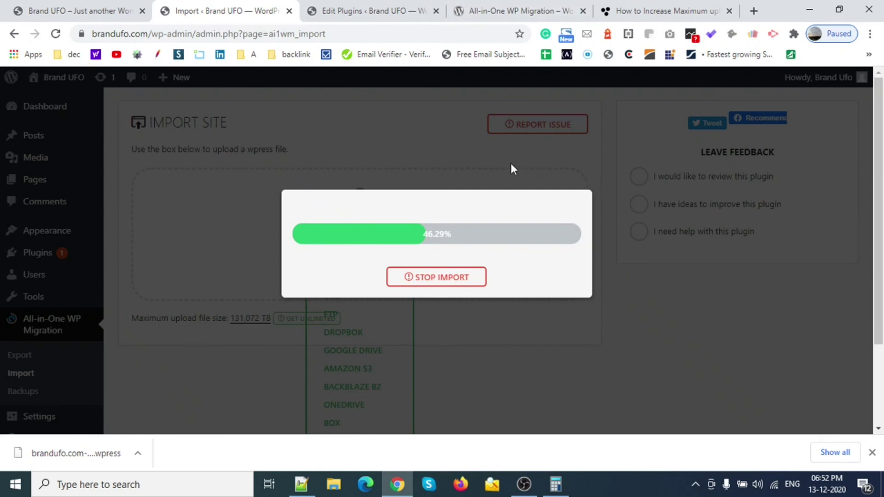
Glance at the homepage and plugin editor, then return to the import at 61.73%
click(106, 11)
click(258, 5)
click(369, 4)
click(221, 16)
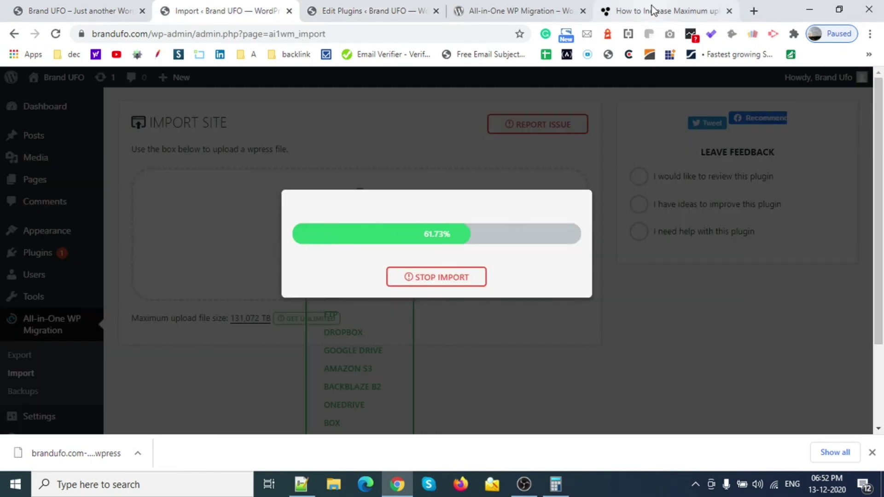
Review the CoreSumo upload-size guide, highlighting the 56 in the max file size code
click(622, 10)
scroll(369, 273, up, 15)
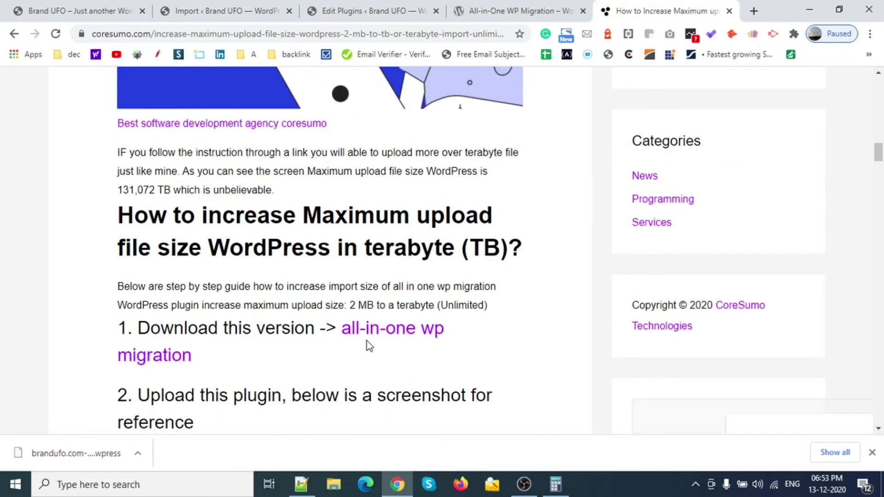
click(430, 336)
scroll(275, 371, down, 15)
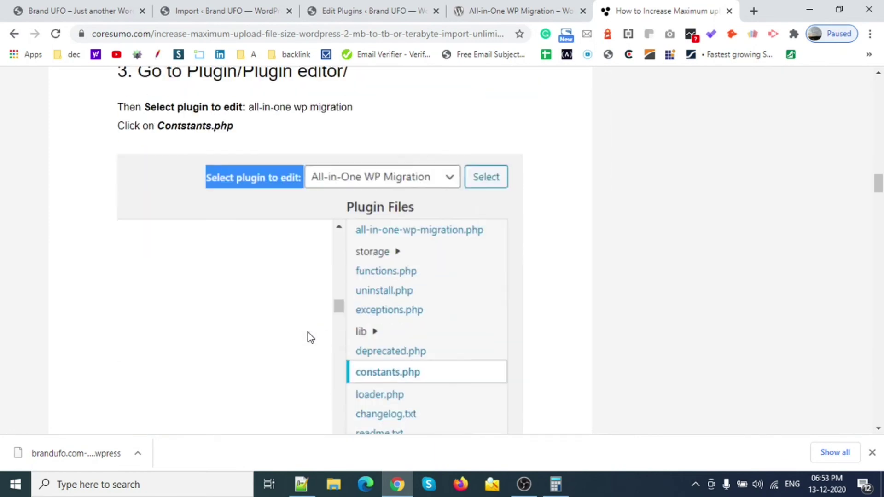
scroll(310, 338, down, 5)
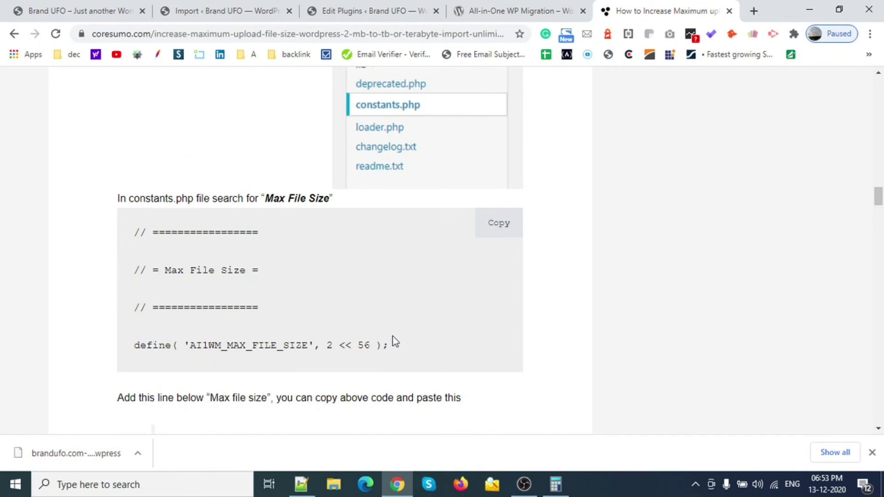
drag(359, 345, 378, 346)
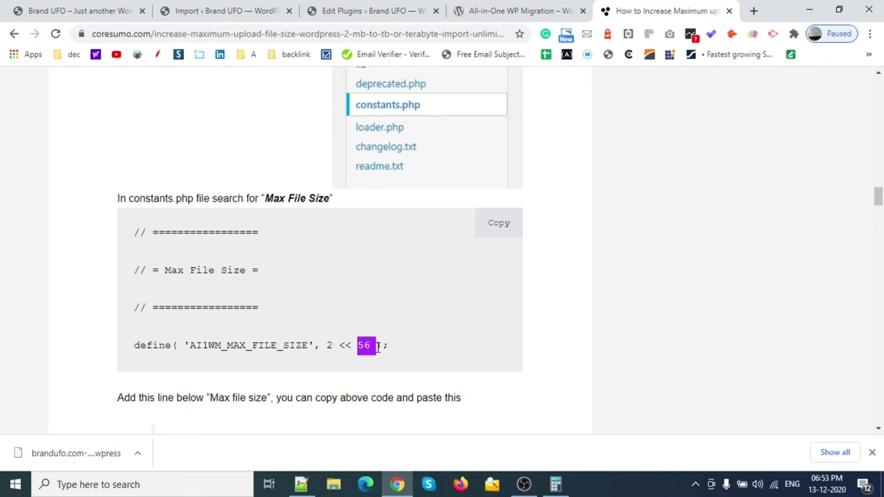
Browse the All-in-One WP Migration plugin page, then return to the import's overwrite prompt
click(515, 11)
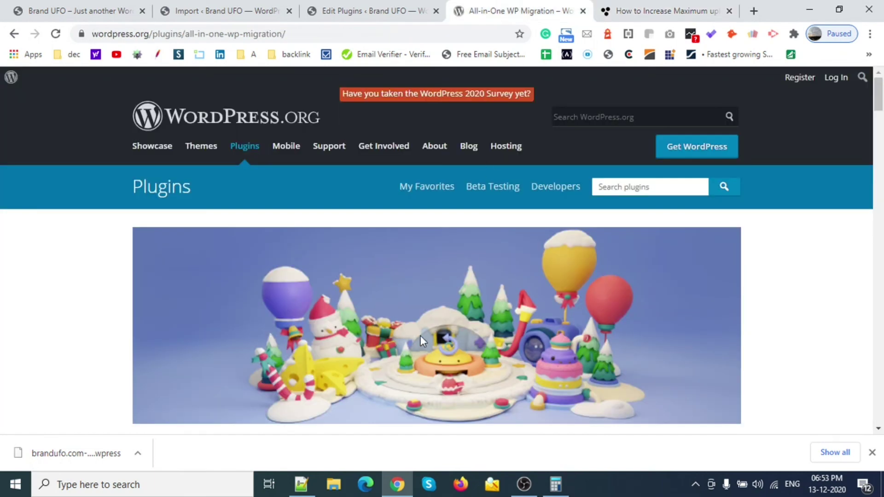
scroll(410, 322, down, 5)
scroll(405, 312, down, 20)
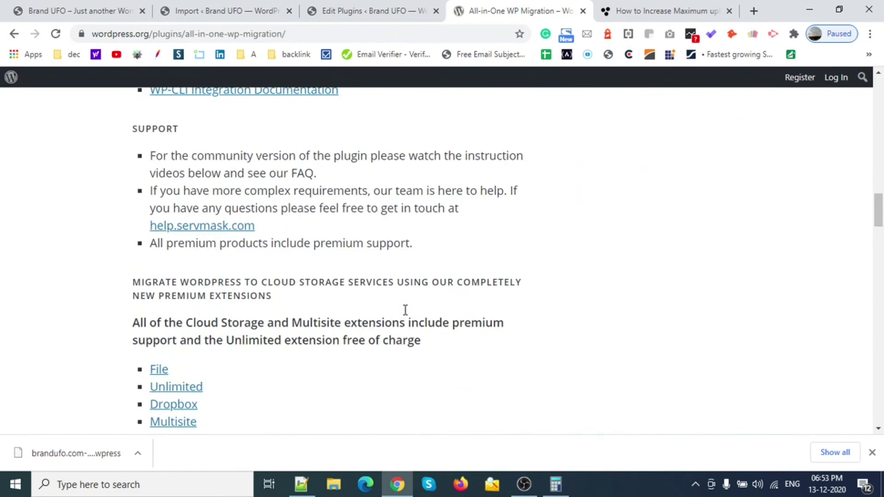
scroll(405, 299, down, 8)
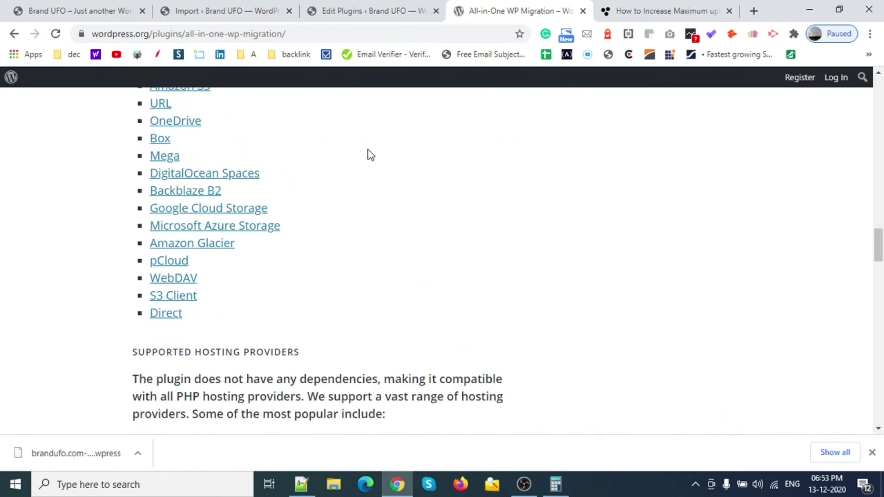
click(351, 7)
click(214, 8)
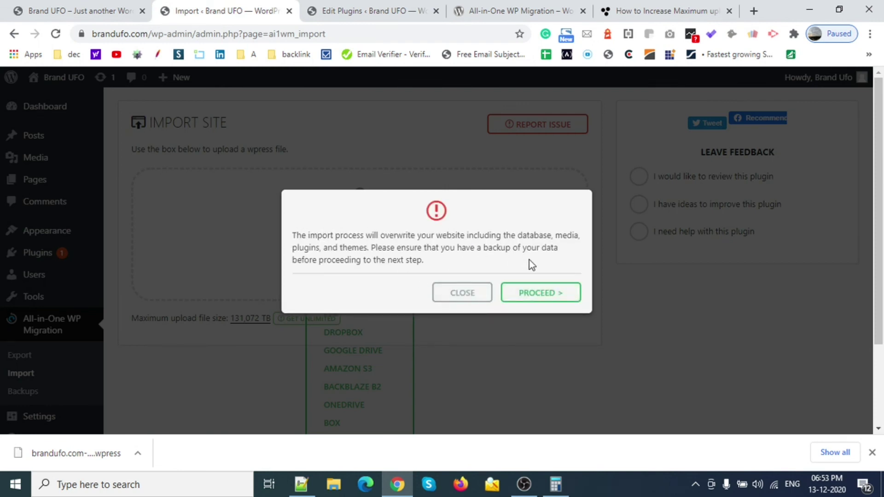
Proceed with overwriting the site, then close the success message after 1402 files are restored
click(540, 294)
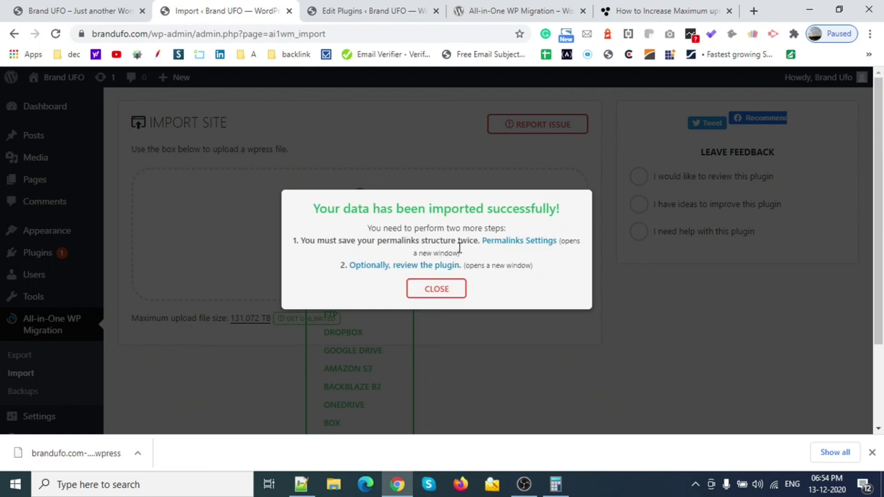
click(436, 293)
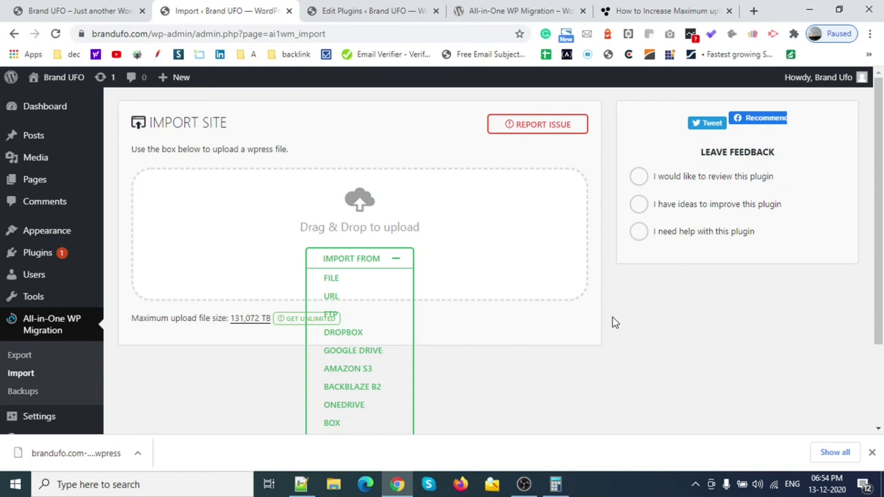
Open the admin Dashboard and review Site Health (Good) and the 1 post, 1 page, 1 comment counts
click(45, 107)
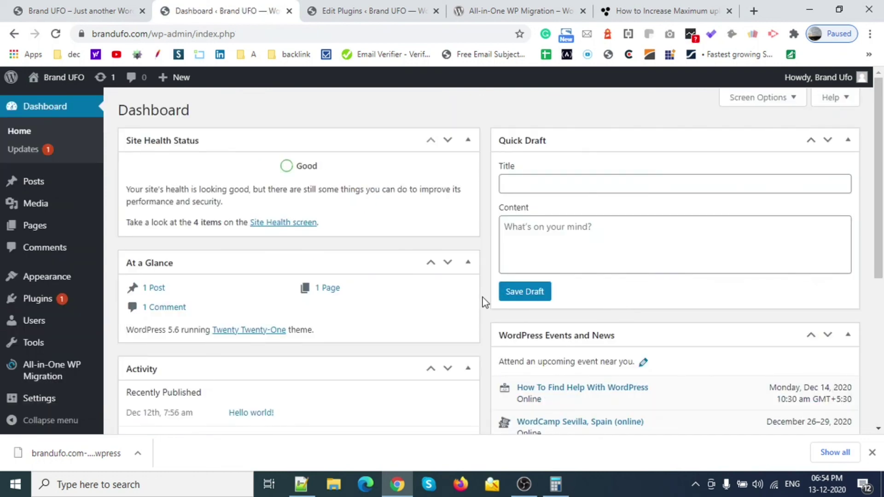
scroll(482, 301, down, 8)
scroll(482, 302, up, 8)
Reload the site's Hello world! front page to confirm it loads, then go back to the Dashboard
click(73, 13)
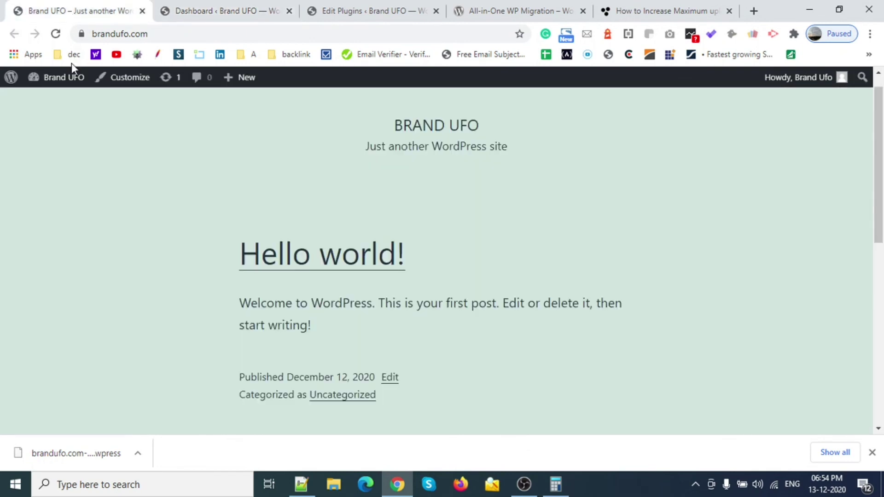
click(54, 35)
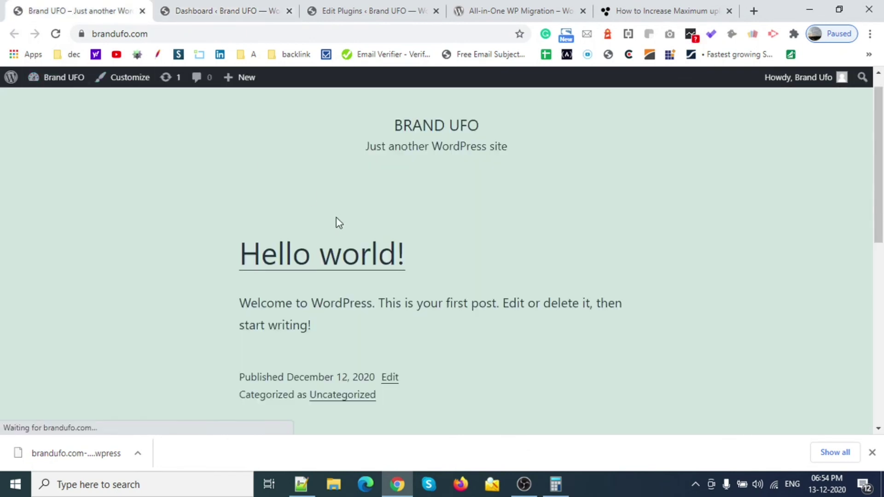
click(238, 8)
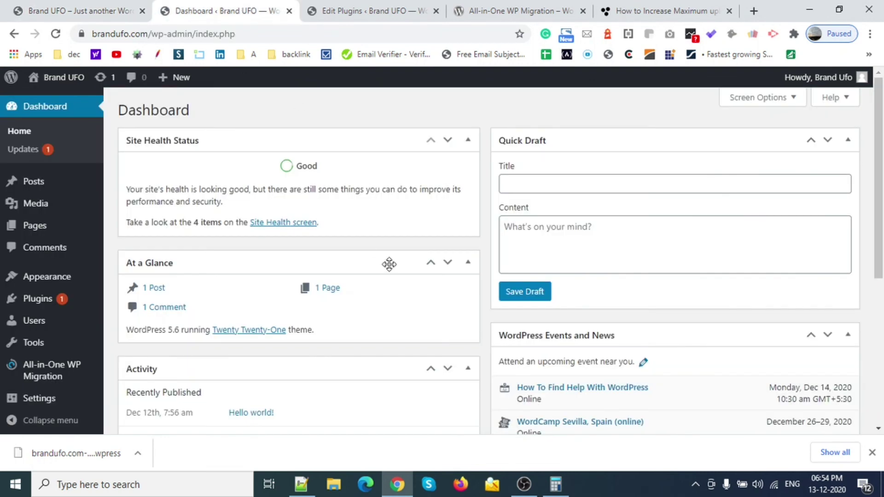